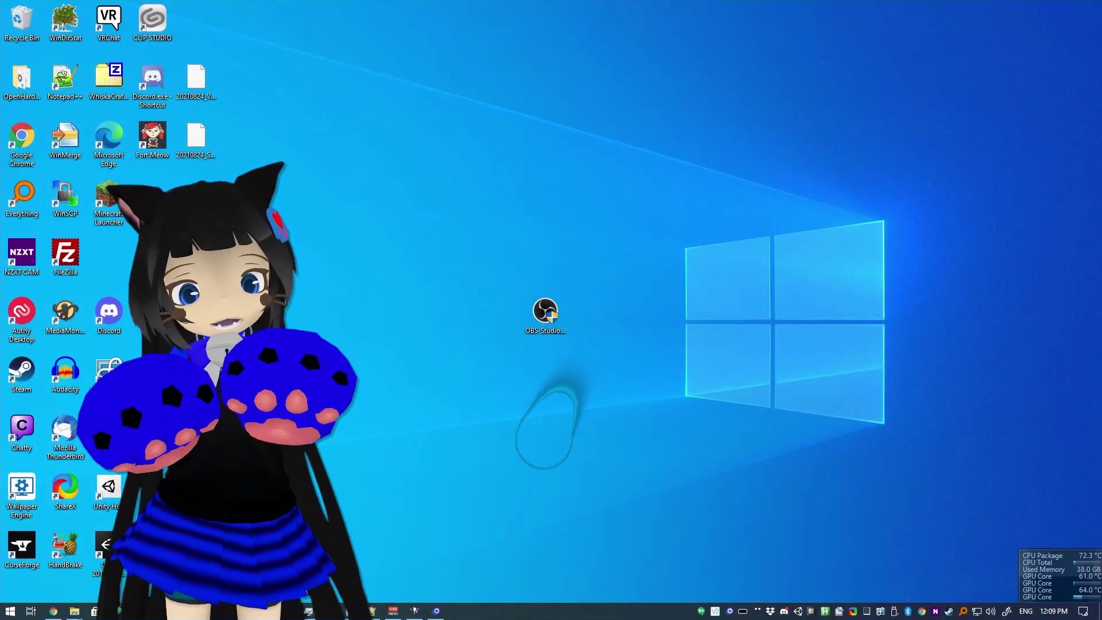
- Go to obsproject.com in Chrome
{"action": "left_click", "coordinate": [54, 611]}
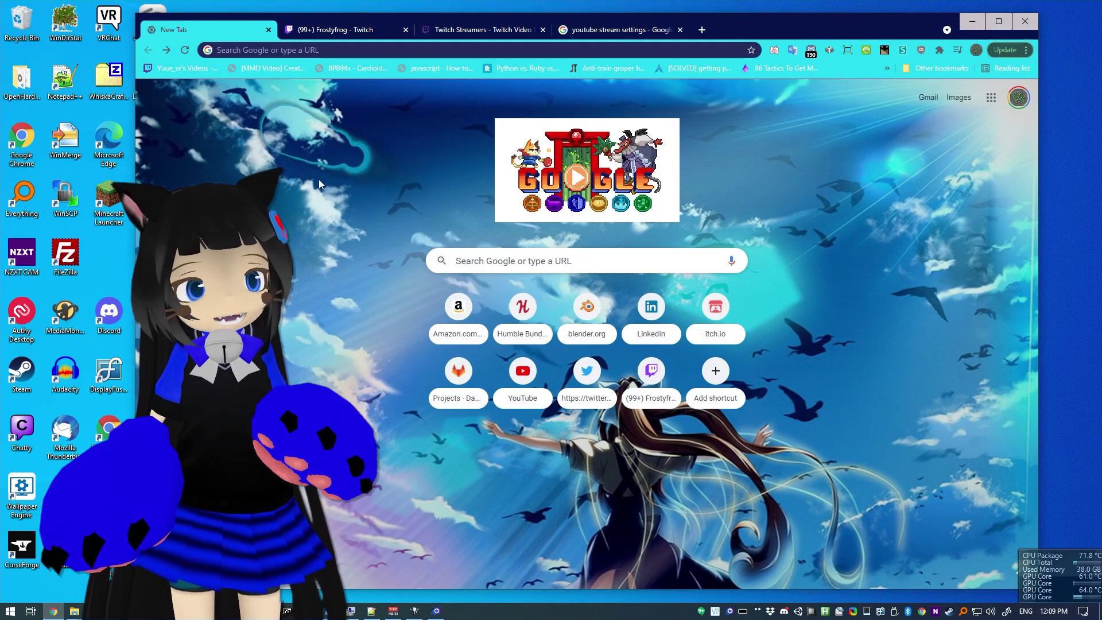
{"action": "left_click", "coordinate": [310, 50]}
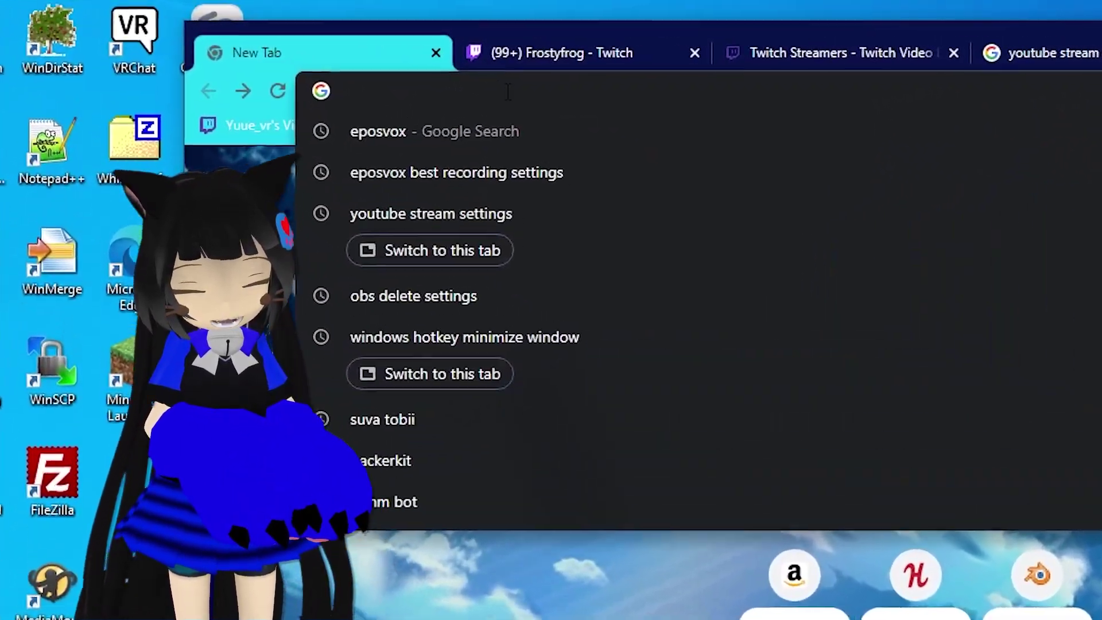
{"action": "type", "text": "obsproj"}
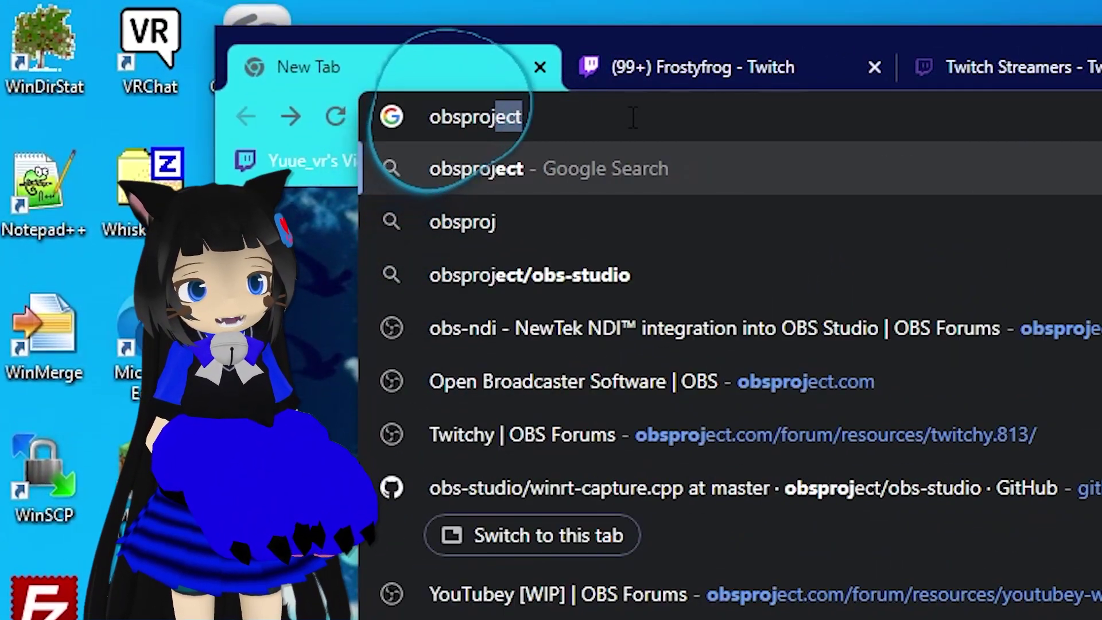
{"action": "type", "text": "ect.com"}
{"action": "key", "text": "Return"}
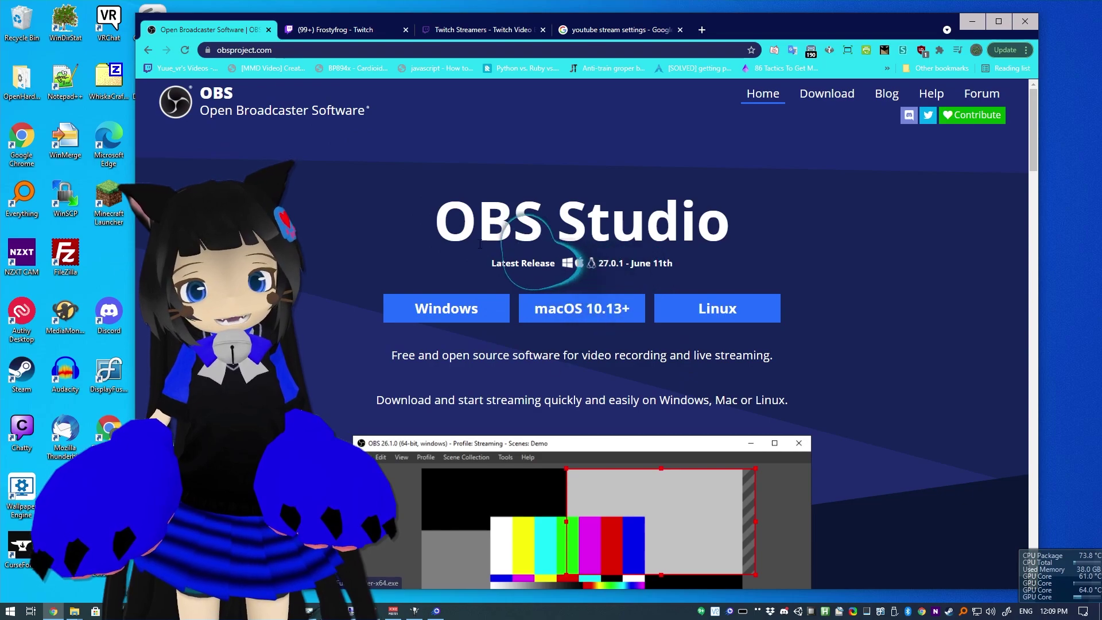
- Download the OBS Studio installer for Windows
{"action": "triple_click", "coordinate": [486, 214]}
{"action": "left_click", "coordinate": [638, 217]}
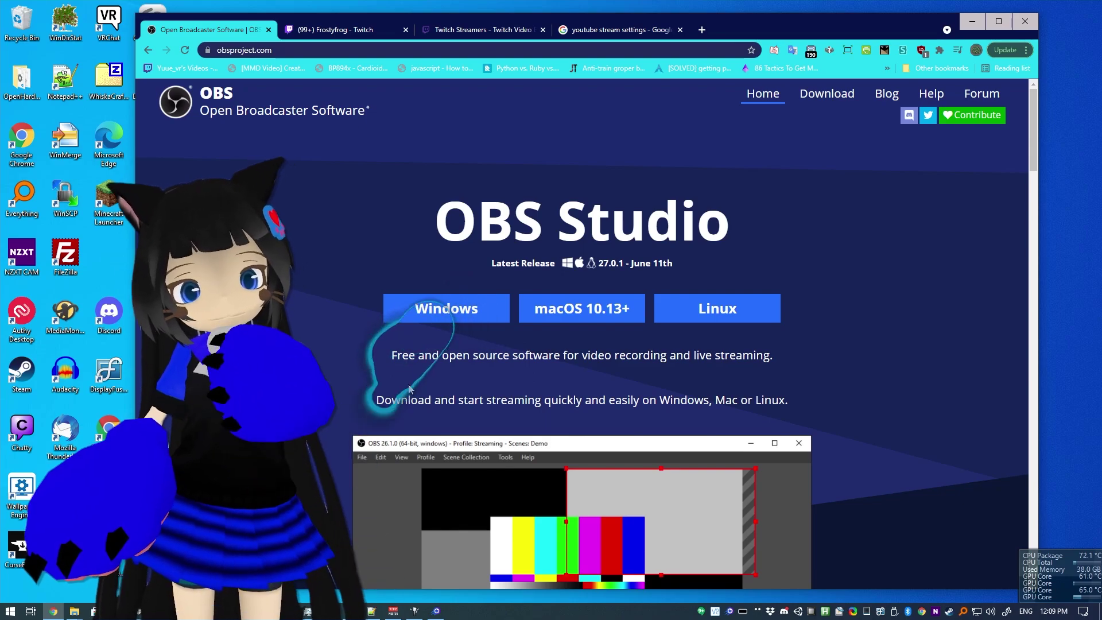
{"action": "left_click", "coordinate": [445, 315]}
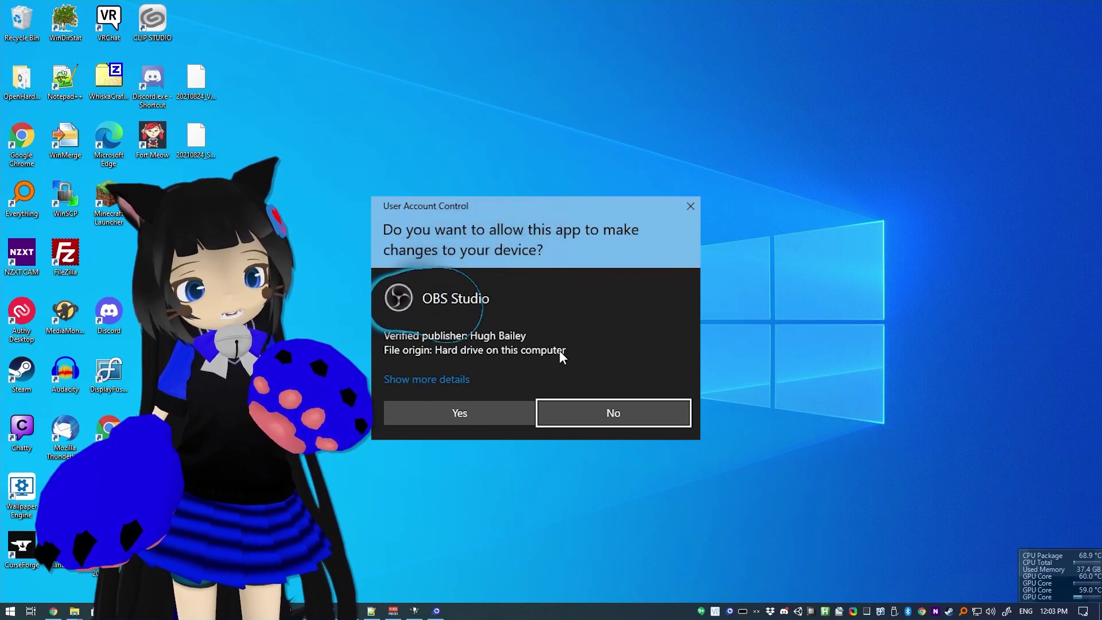
- Approve the installer prompt, accept the licence and install OBS Studio 27.0.1 to the default folder
{"action": "left_click", "coordinate": [450, 379]}
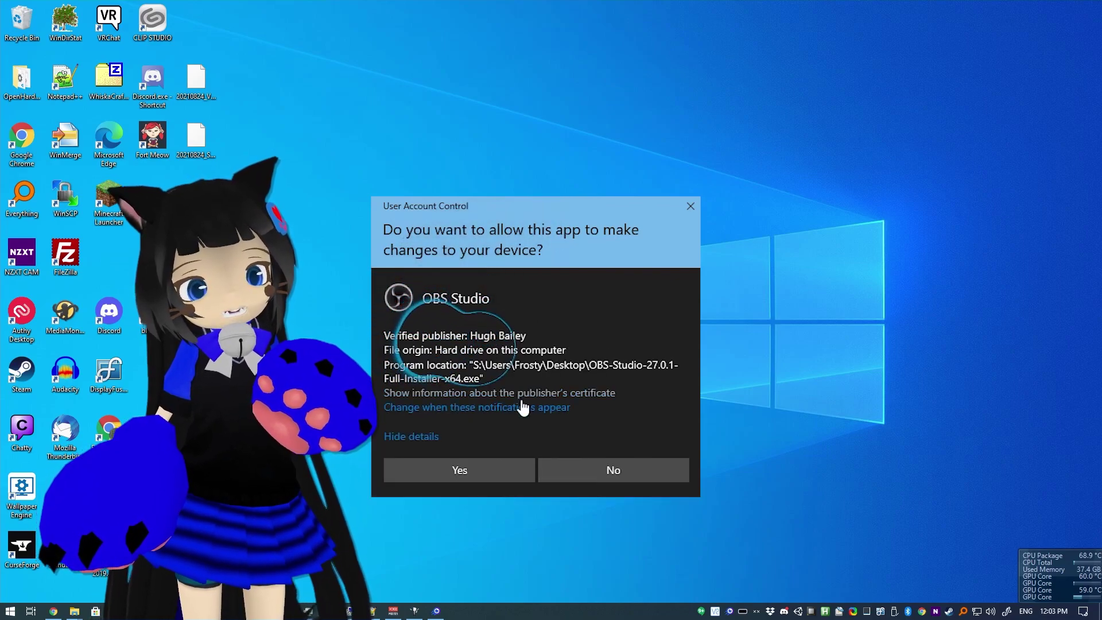
{"action": "left_click", "coordinate": [471, 471]}
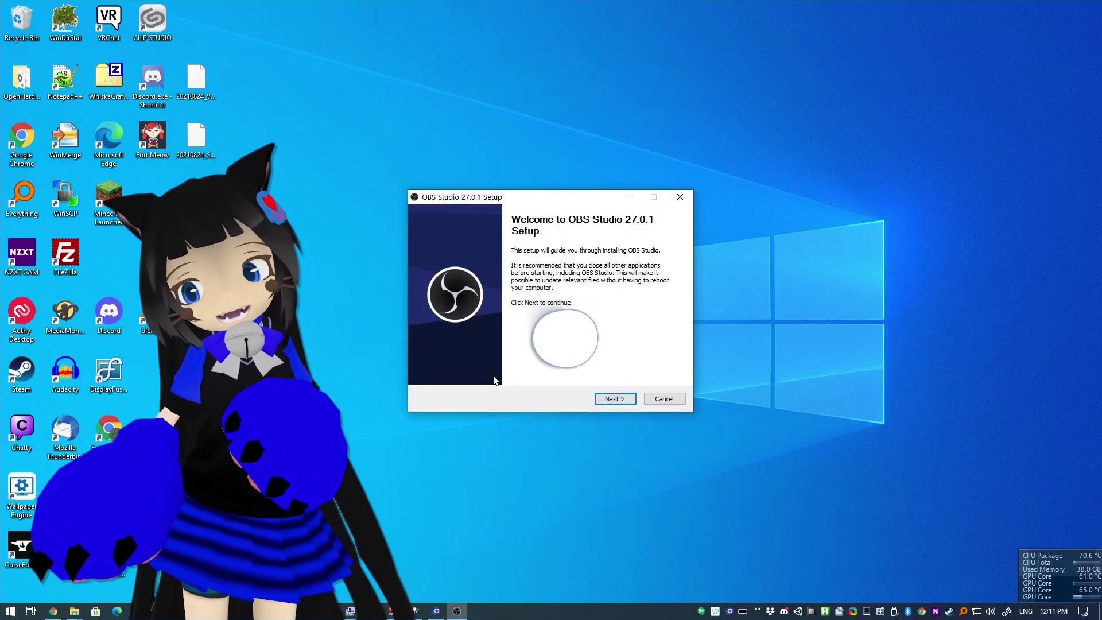
{"action": "left_click", "coordinate": [612, 399]}
{"action": "left_click", "coordinate": [612, 398]}
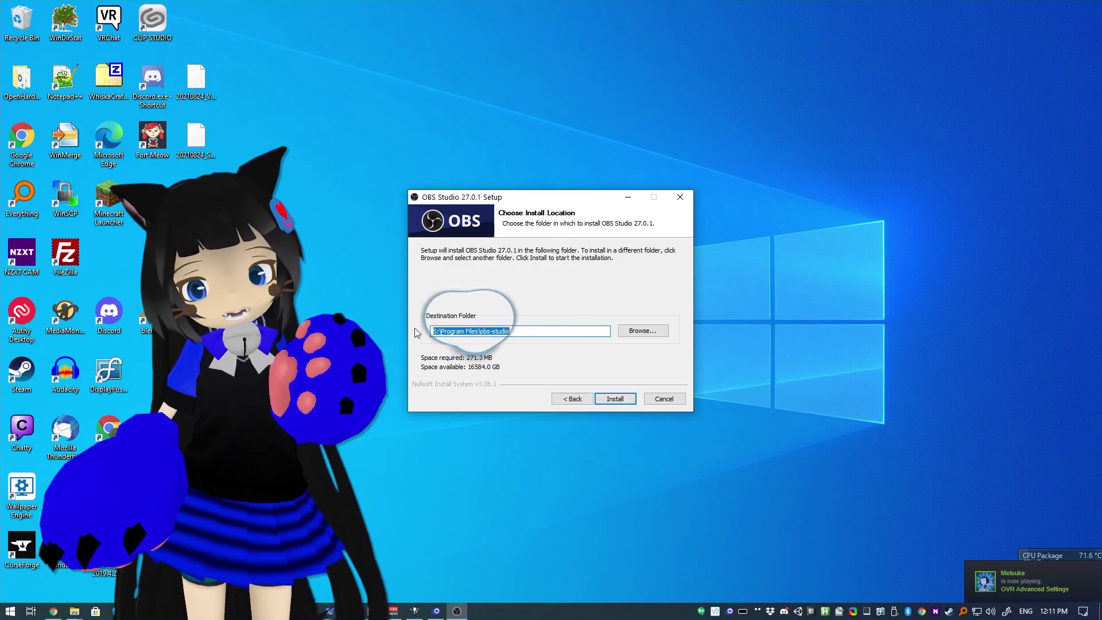
{"action": "left_click", "coordinate": [612, 398]}
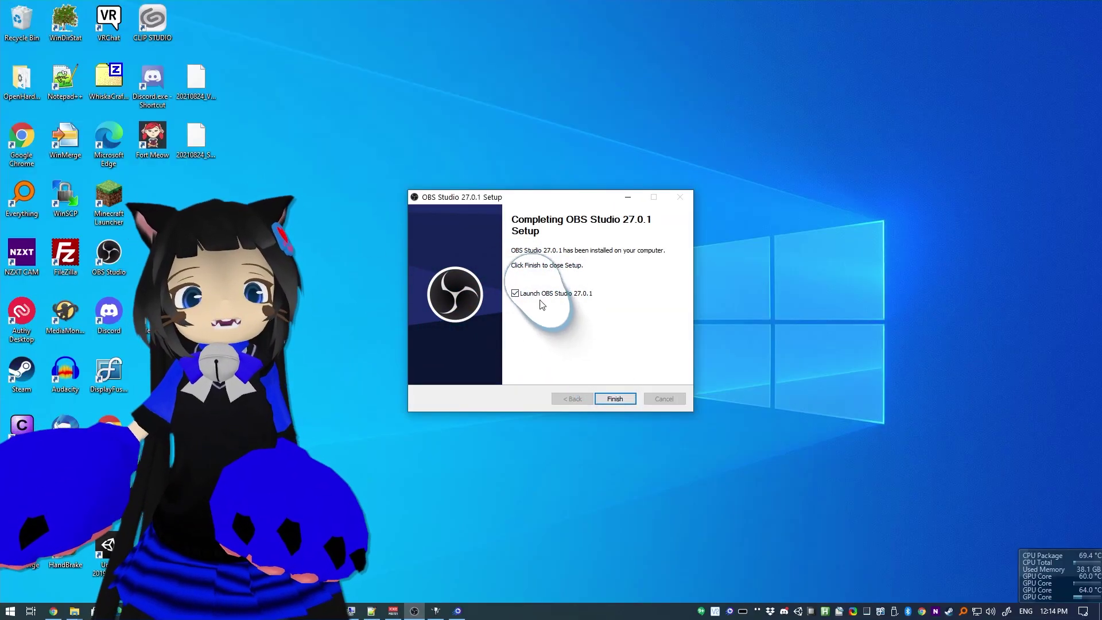
- Finish the setup wizard and launch OBS Studio
{"action": "left_click", "coordinate": [612, 397]}
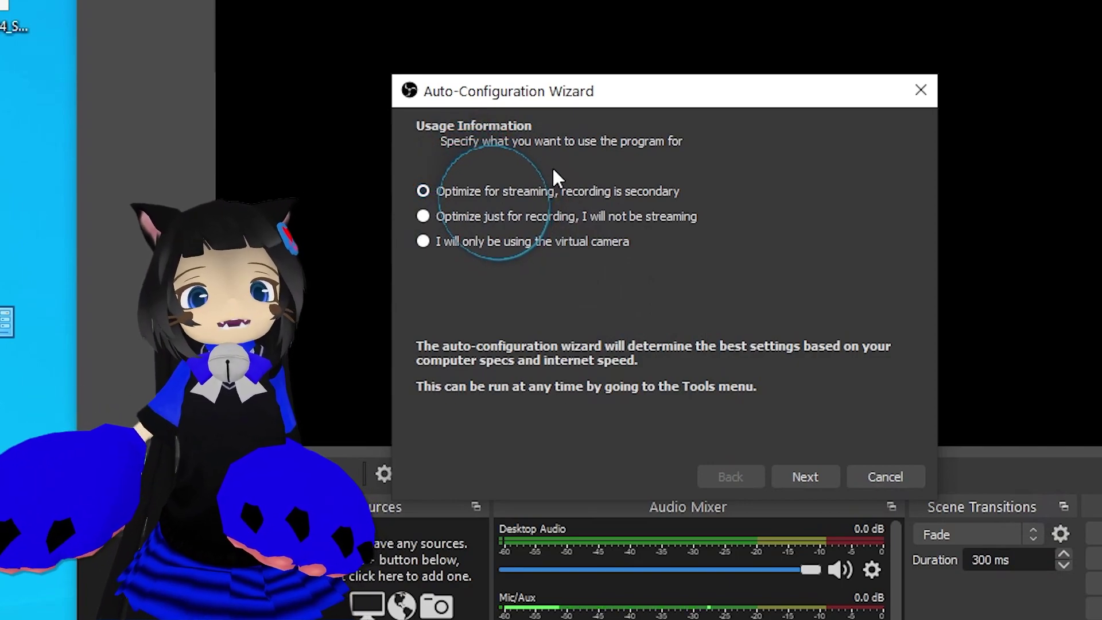
- Keep the 1920x1080 canvas and set FPS to 'Either 60 or 30, but prefer high resolution'
{"action": "left_click", "coordinate": [795, 483]}
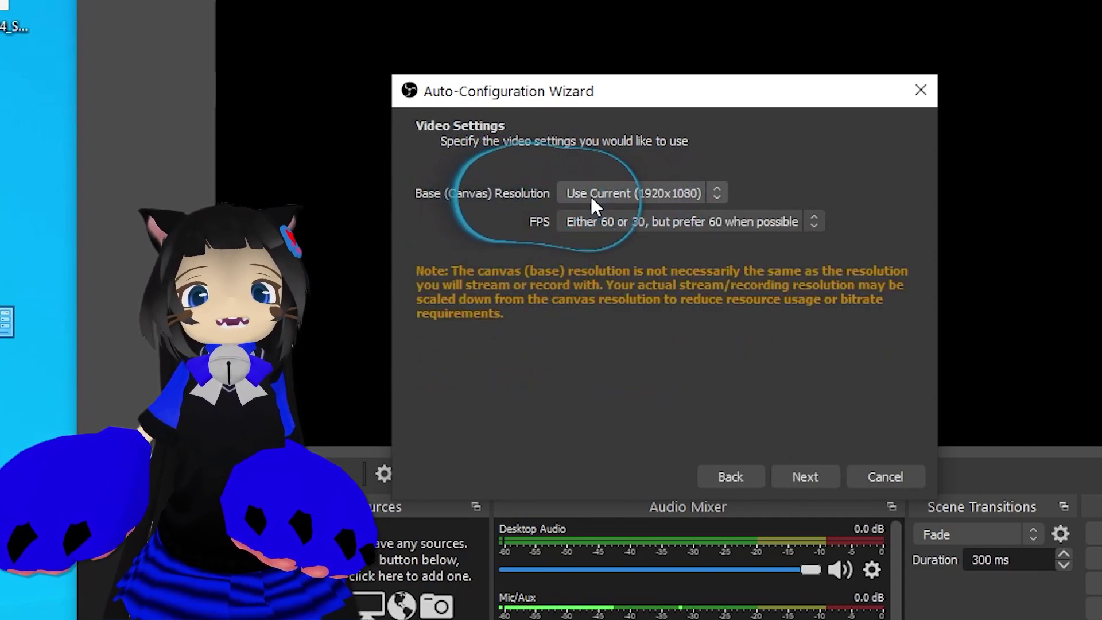
{"action": "left_click", "coordinate": [737, 228]}
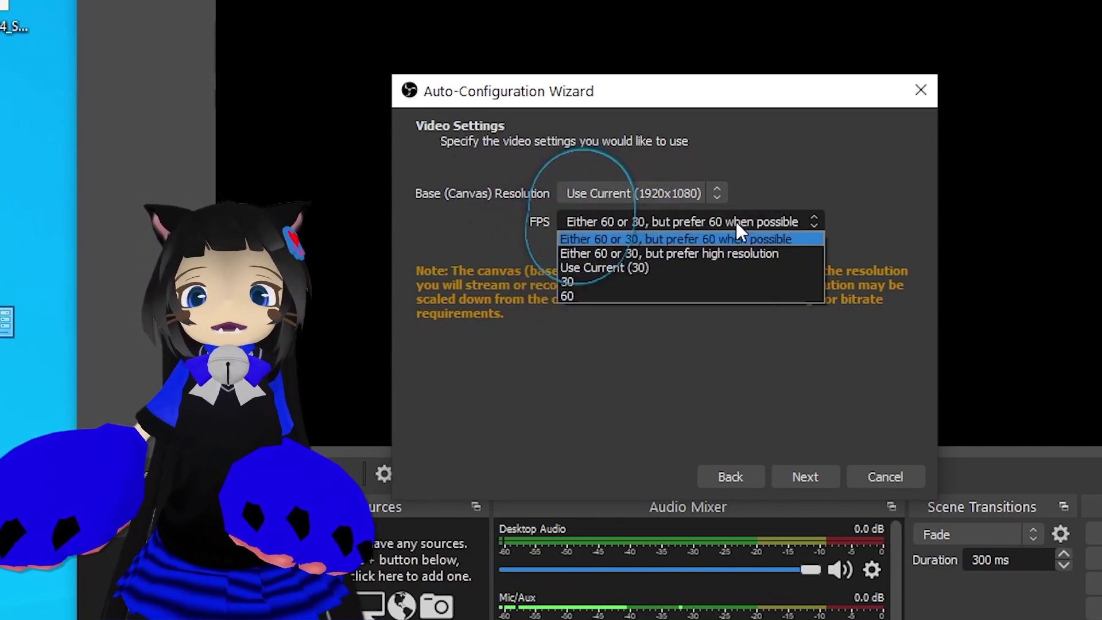
{"action": "left_click", "coordinate": [585, 294]}
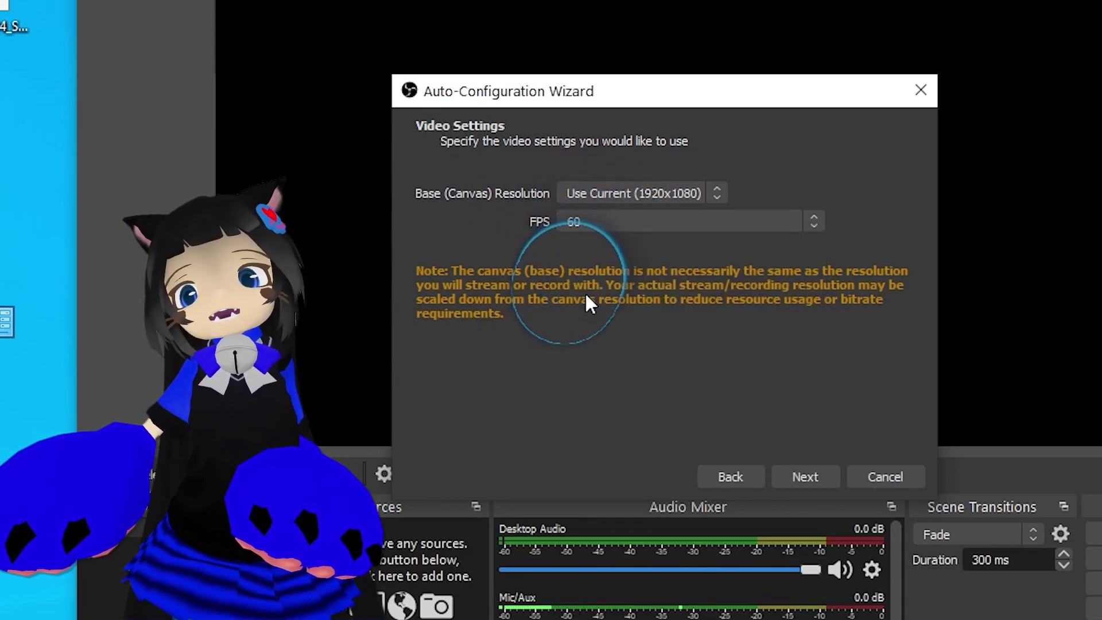
{"action": "left_click", "coordinate": [657, 226]}
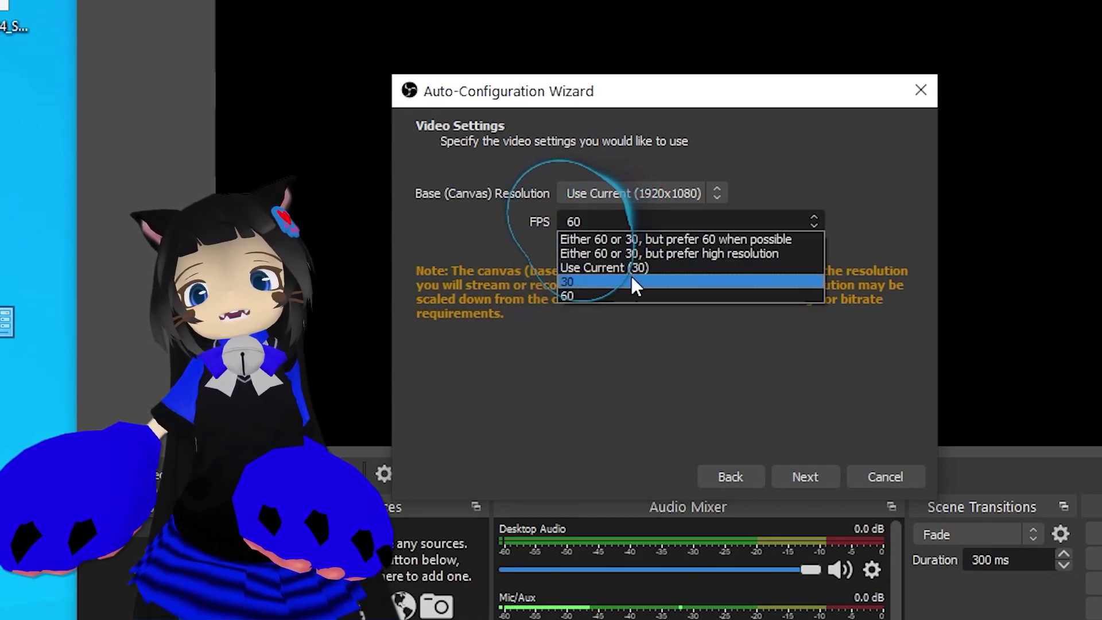
{"action": "left_click", "coordinate": [630, 280]}
{"action": "left_click", "coordinate": [661, 228]}
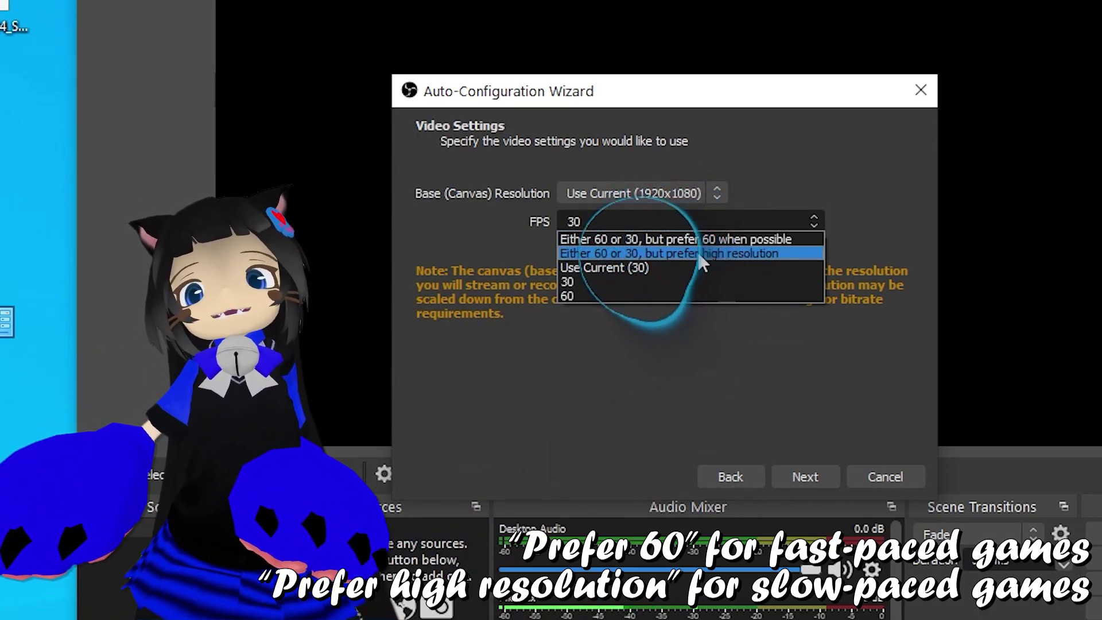
{"action": "left_click", "coordinate": [699, 254]}
{"action": "left_click", "coordinate": [788, 475]}
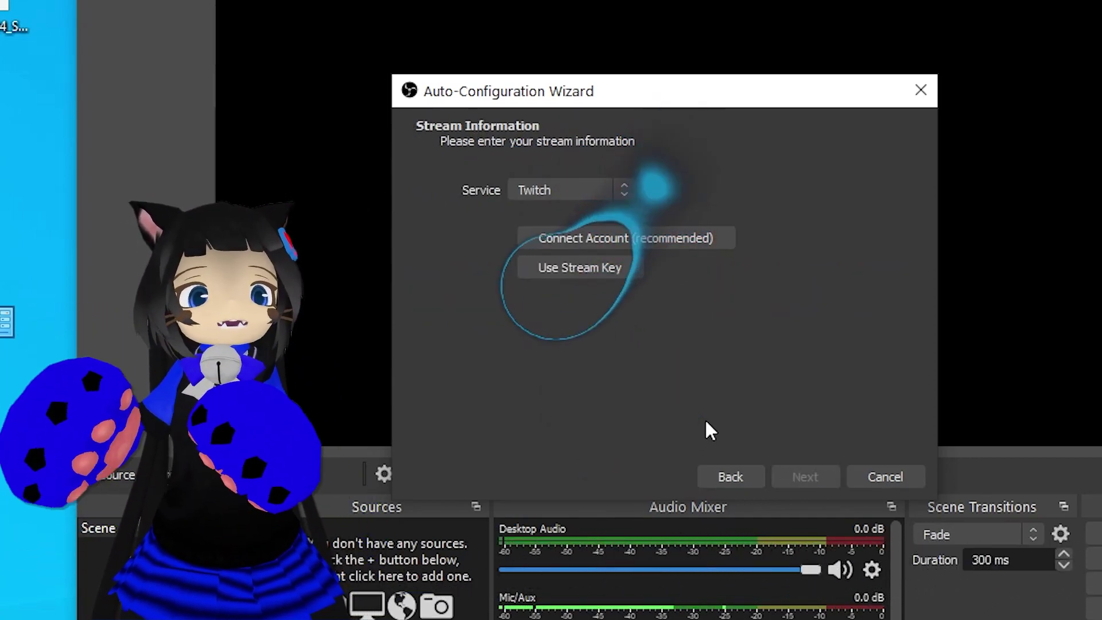
- Keep Twitch as the streaming service and choose Use Stream Key
{"action": "left_click", "coordinate": [609, 188]}
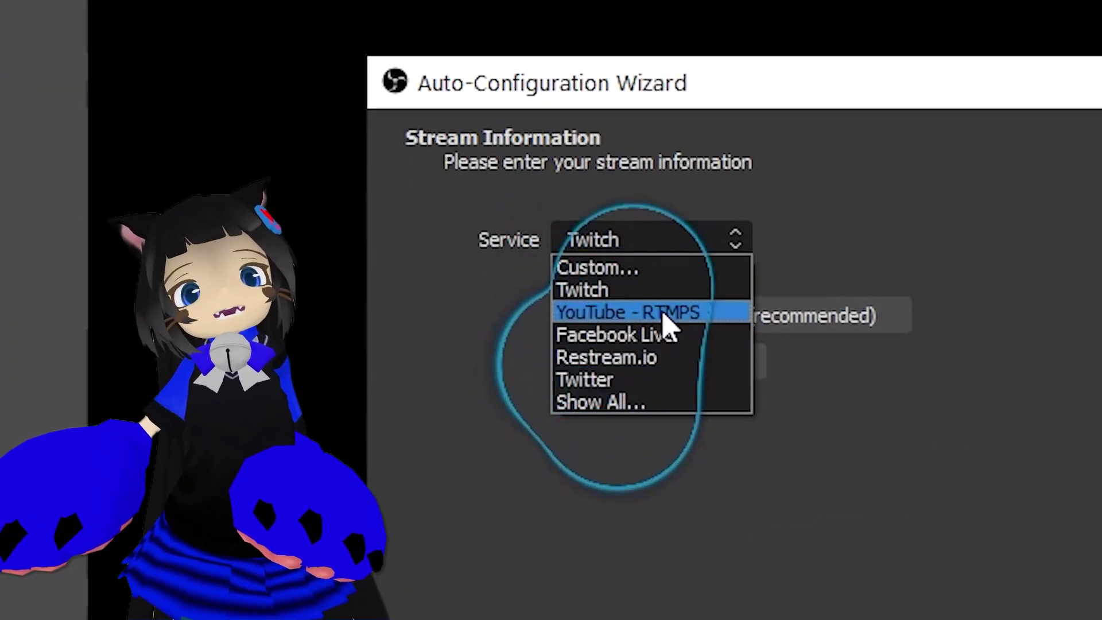
{"action": "left_click", "coordinate": [661, 290]}
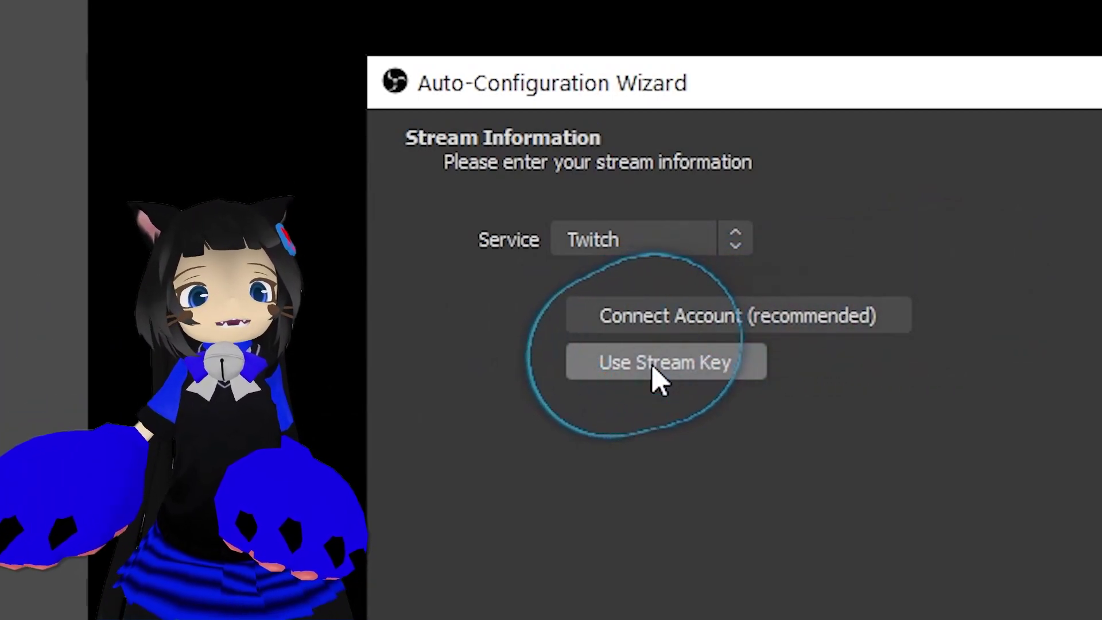
{"action": "left_click", "coordinate": [652, 370]}
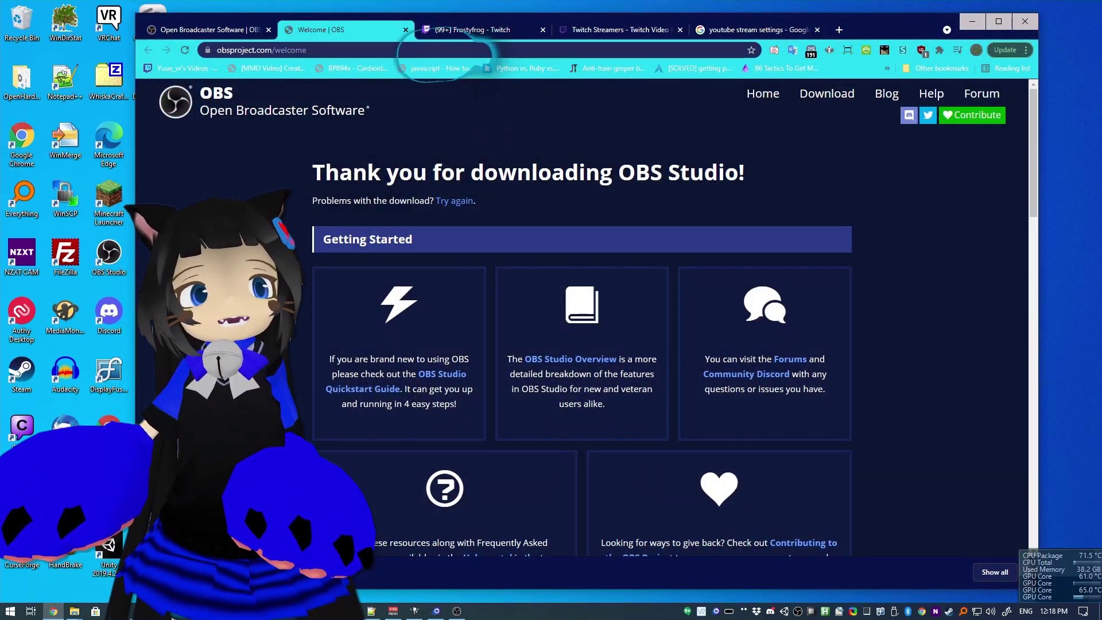
- Open the Stream settings page of the Twitch Creator Dashboard
{"action": "left_click", "coordinate": [484, 34]}
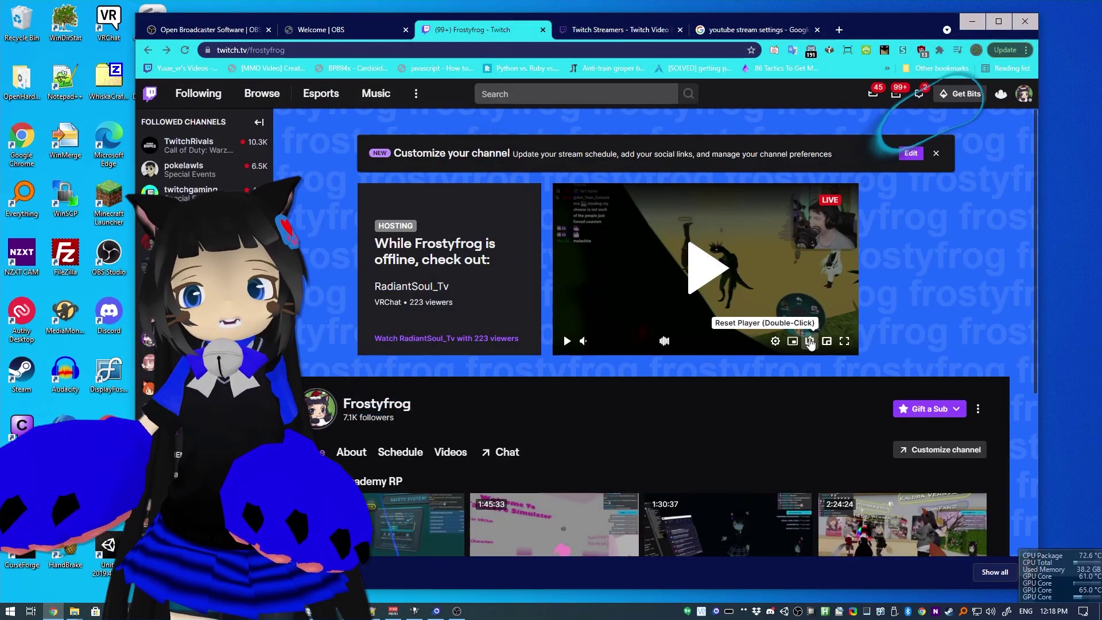
{"action": "left_click", "coordinate": [1025, 97]}
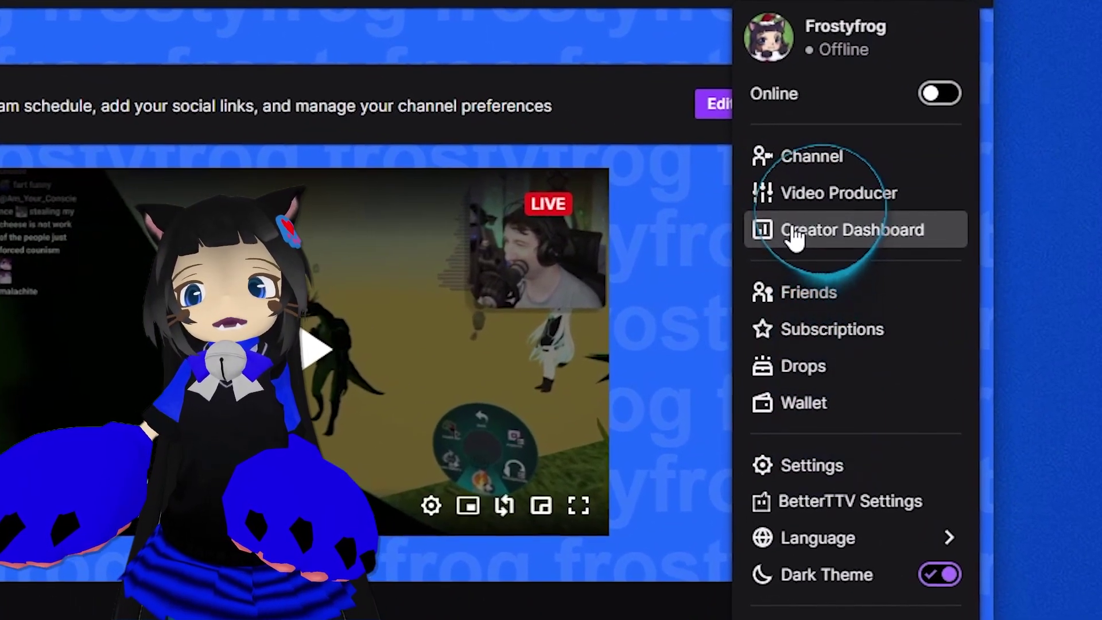
{"action": "left_click", "coordinate": [794, 236]}
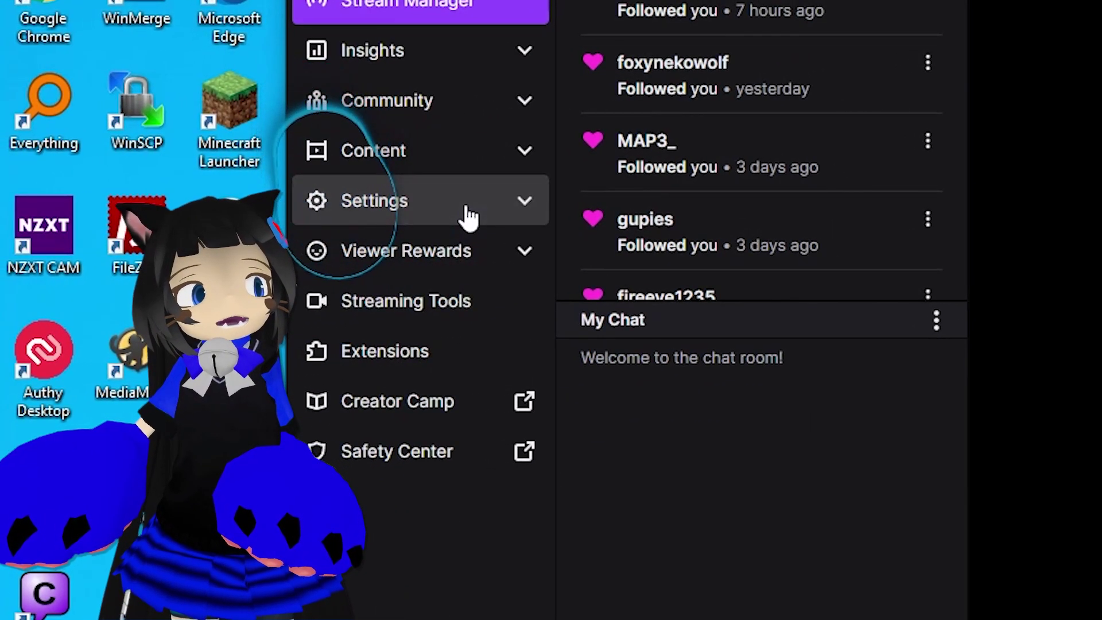
{"action": "left_click", "coordinate": [466, 216]}
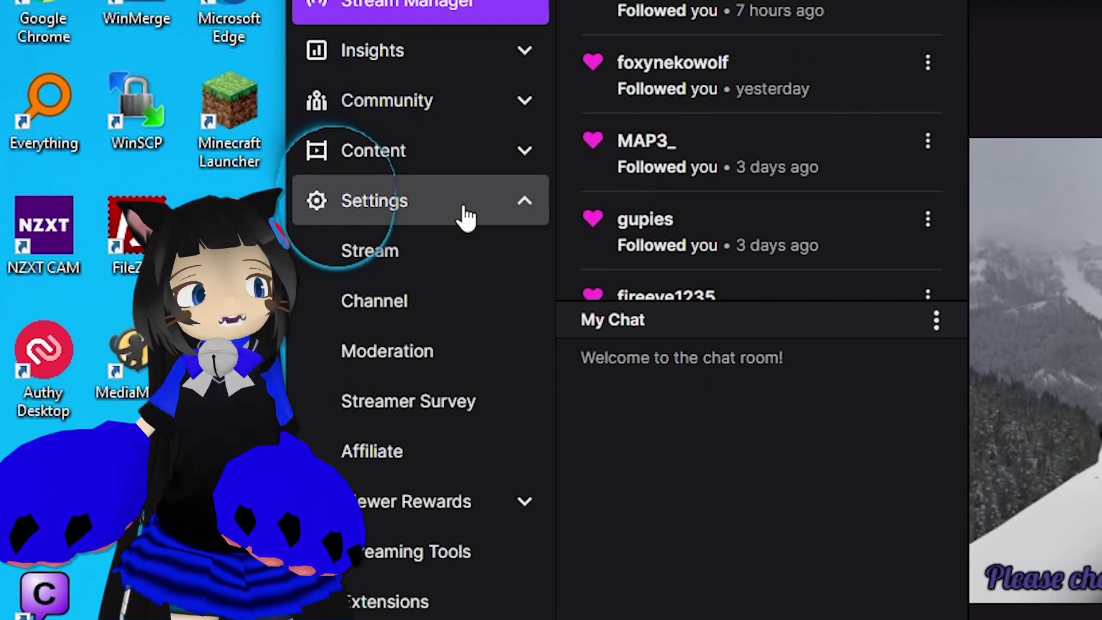
{"action": "left_click", "coordinate": [390, 264]}
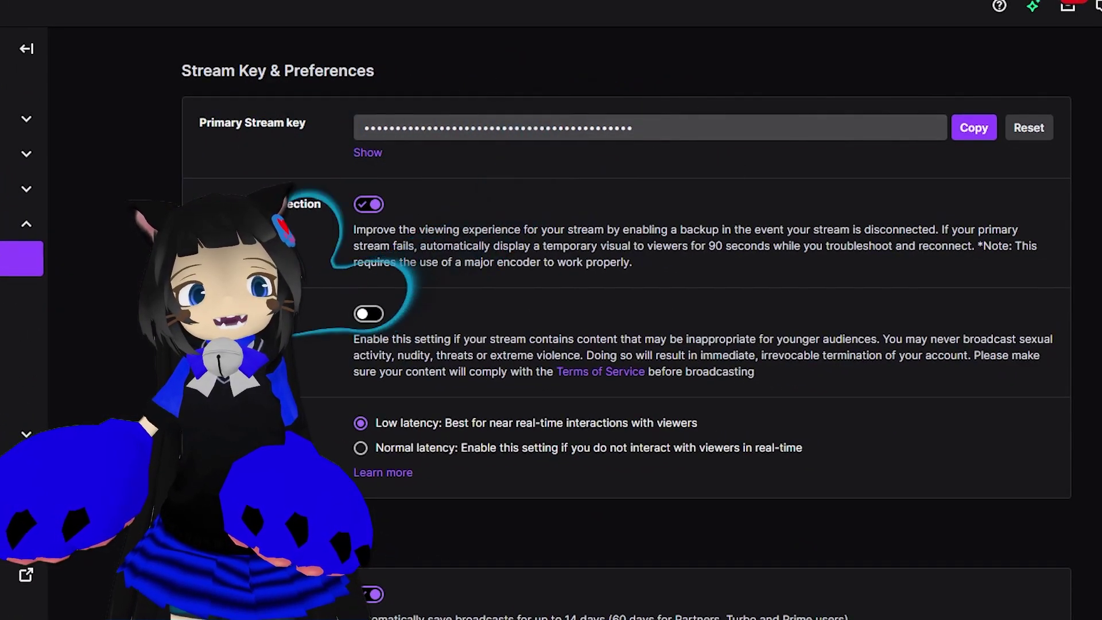
- Copy the primary stream key, leaving it hidden on the page
{"action": "left_click", "coordinate": [367, 152]}
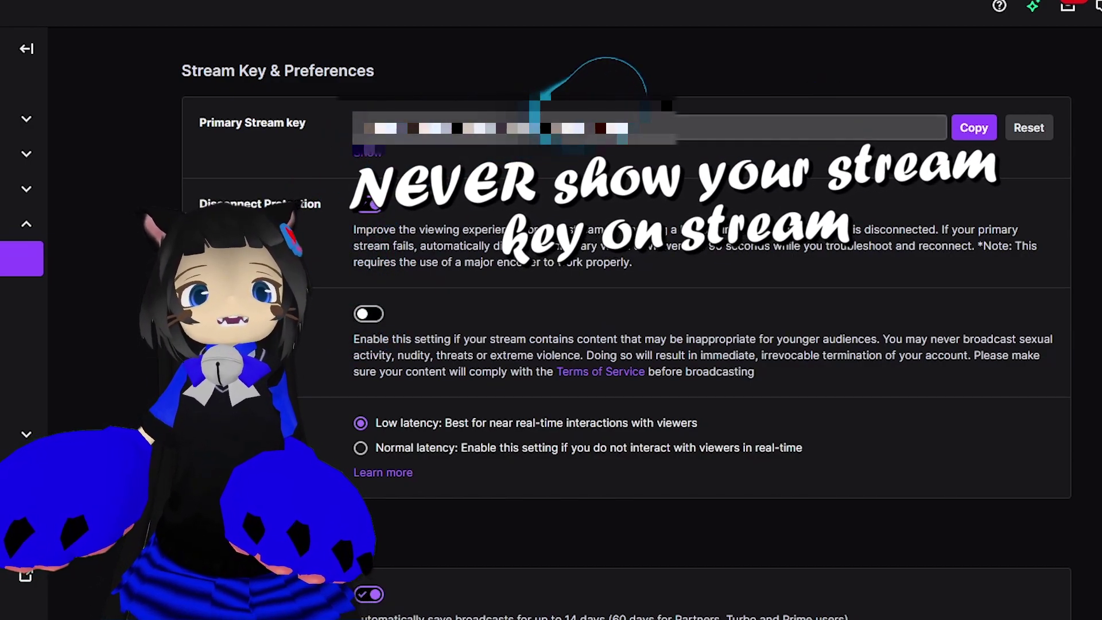
{"action": "left_click", "coordinate": [367, 152]}
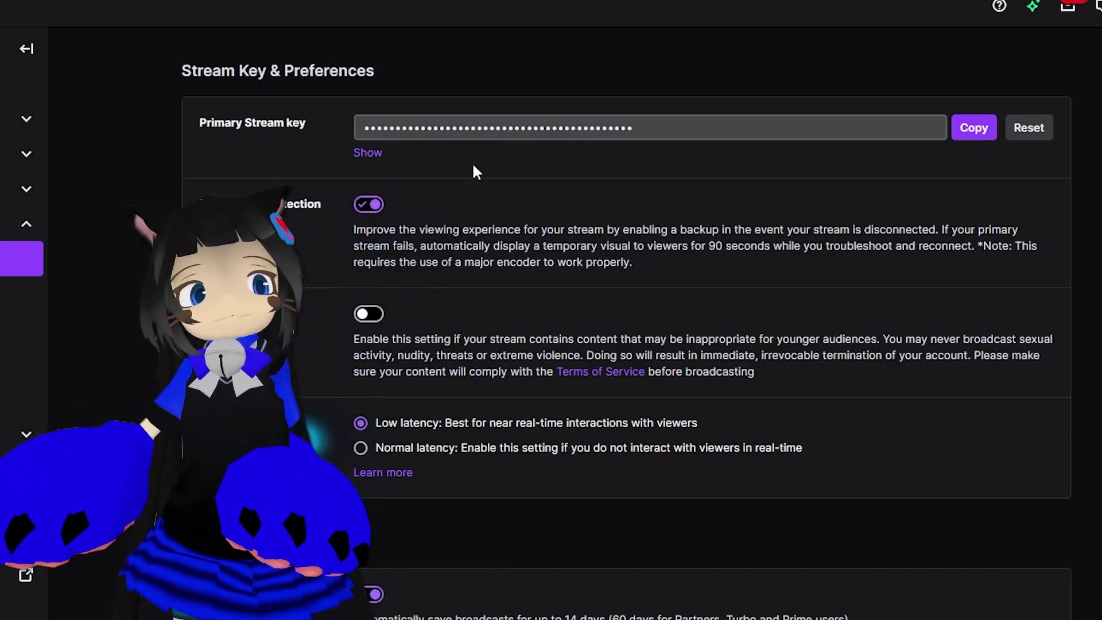
{"action": "scroll", "coordinate": [414, 212], "scroll_direction": "down", "scroll_amount": 15}
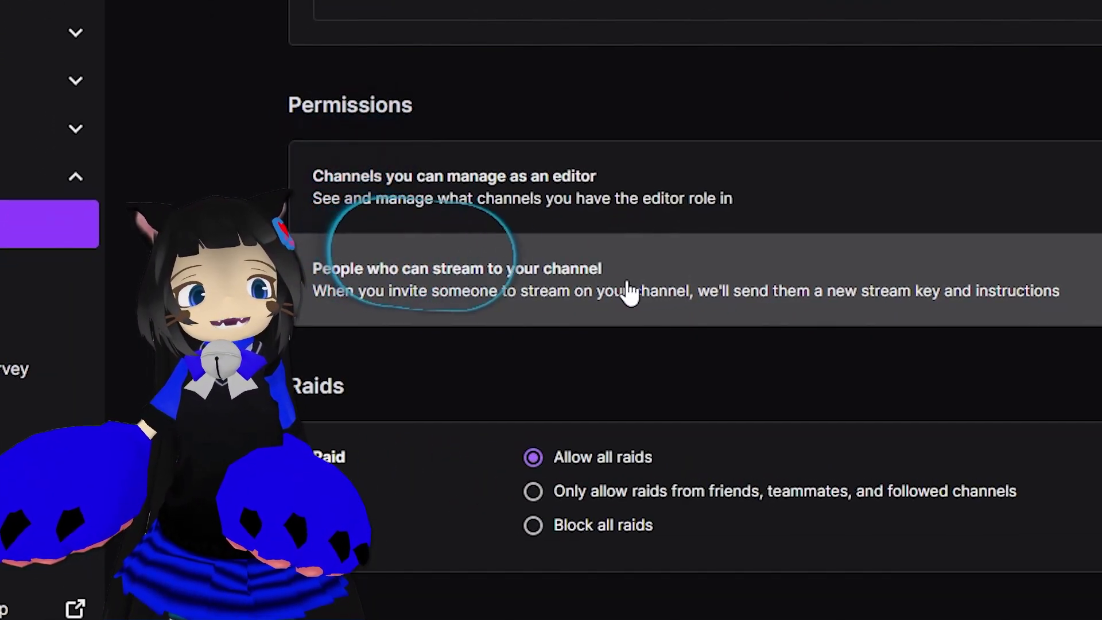
{"action": "left_click", "coordinate": [445, 308]}
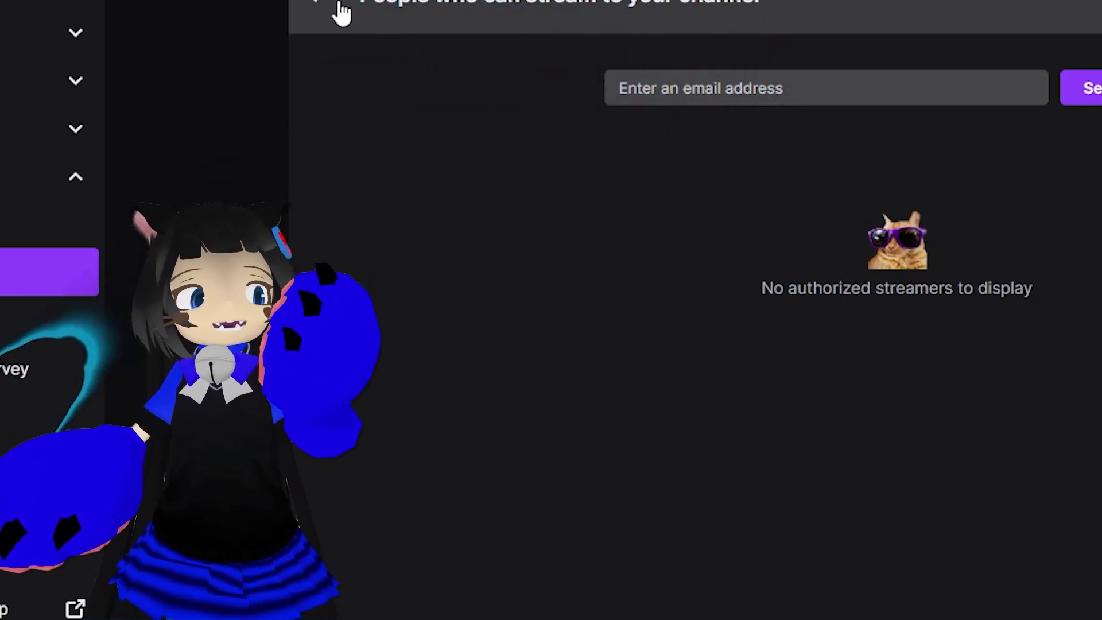
{"action": "left_click", "coordinate": [340, 11]}
{"action": "scroll", "coordinate": [333, 246], "scroll_direction": "up", "scroll_amount": 10}
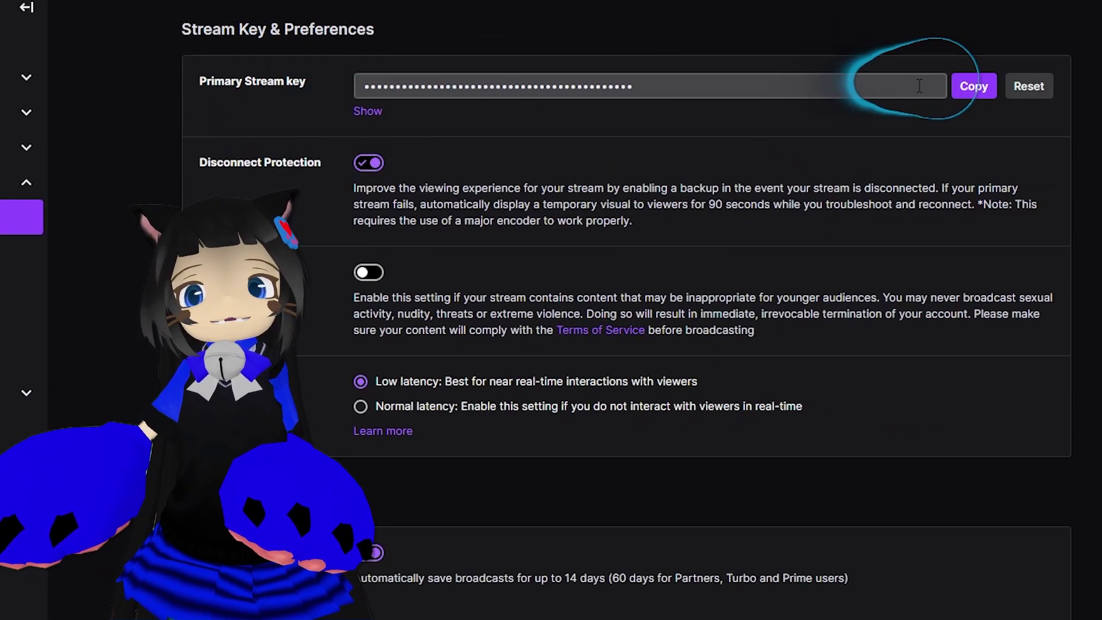
{"action": "left_click", "coordinate": [959, 85]}
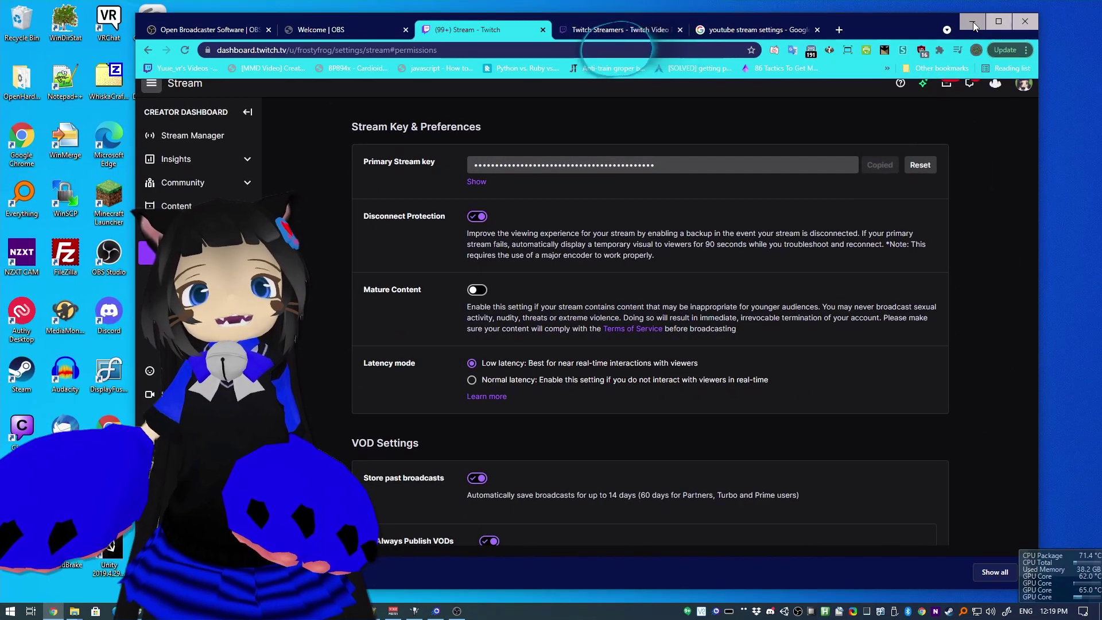
- Paste the copied Twitch stream key into the wizard's Stream Key field
{"action": "left_click", "coordinate": [973, 22]}
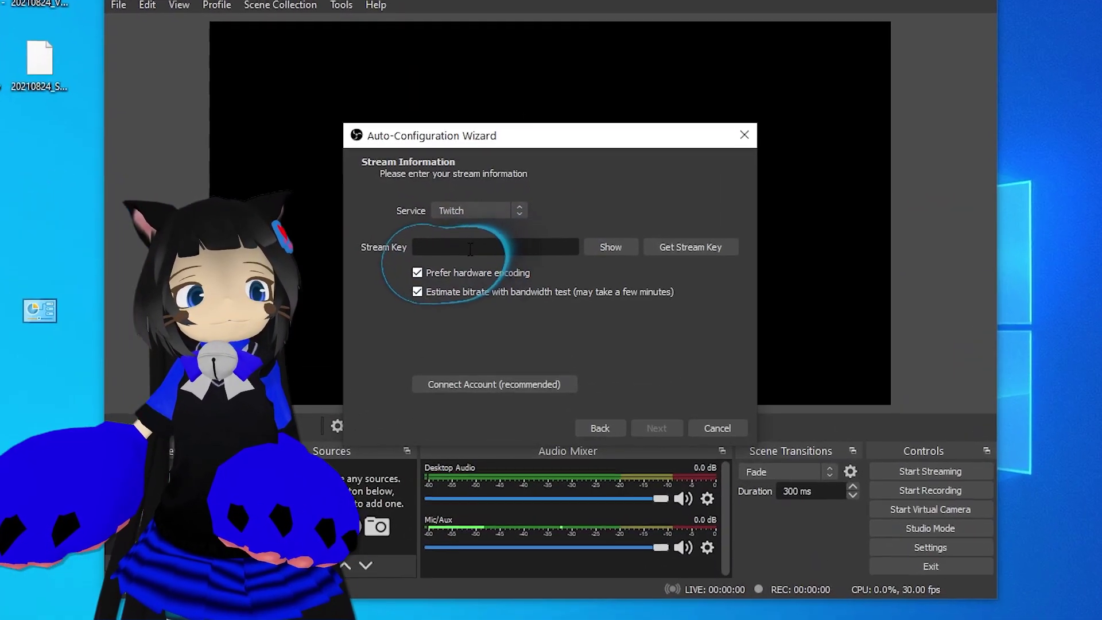
{"action": "left_click", "coordinate": [470, 249]}
{"action": "key", "text": "ctrl+v"}
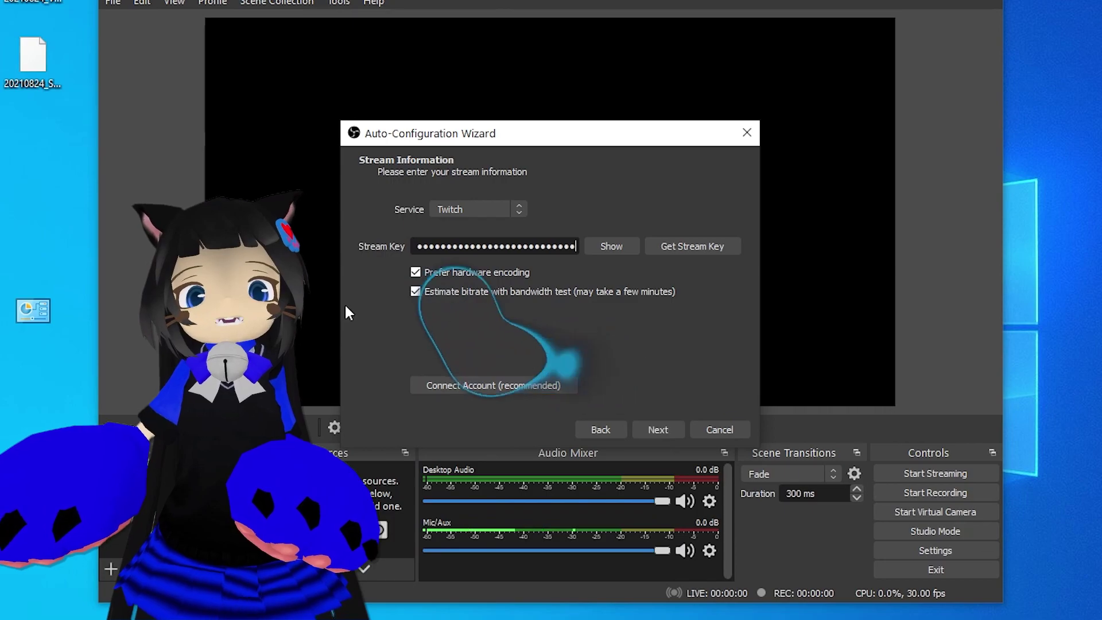
- Run the bandwidth test to get the recommended 6000 bitrate, NVENC, 1080p60 settings
{"action": "left_click", "coordinate": [644, 425]}
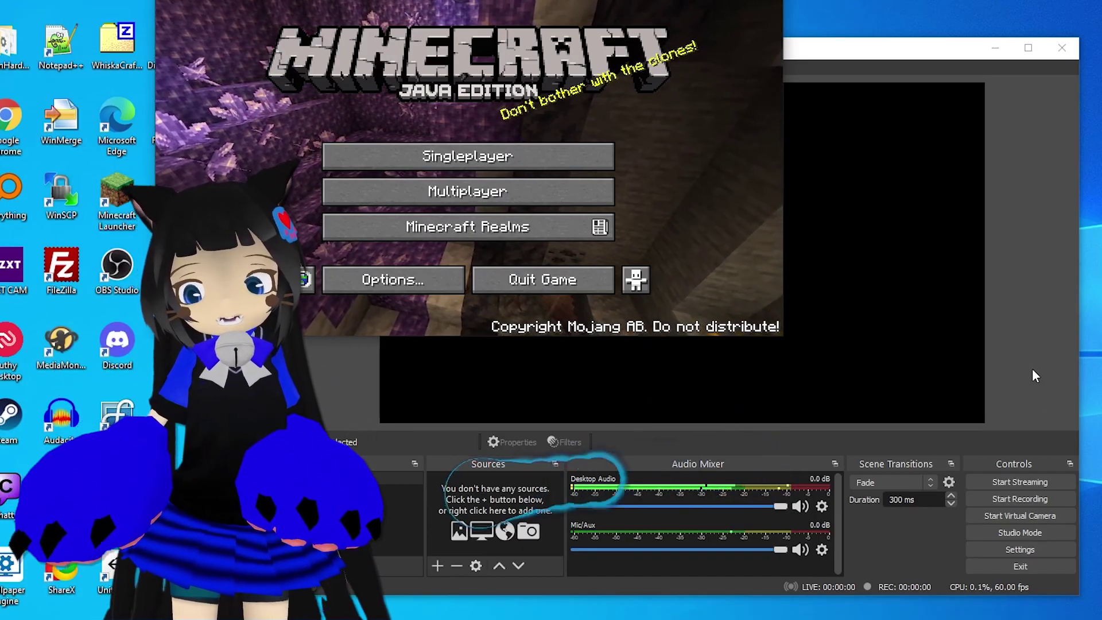
- Switch between the Minecraft and OBS windows, finishing with OBS Studio in front
{"action": "left_click", "coordinate": [1032, 375]}
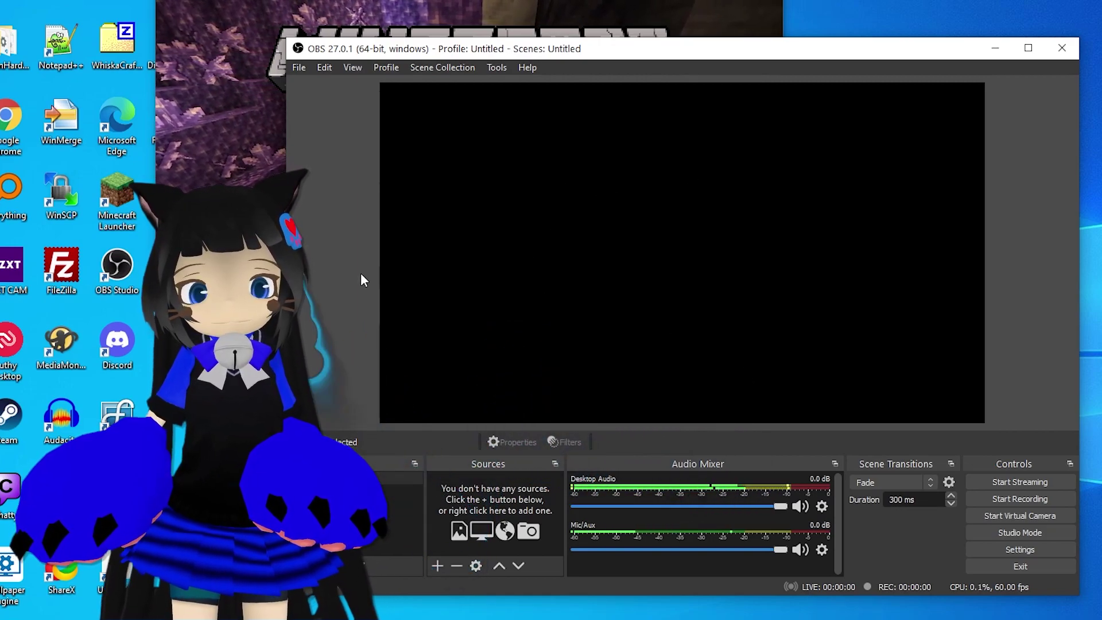
{"action": "left_click", "coordinate": [276, 132]}
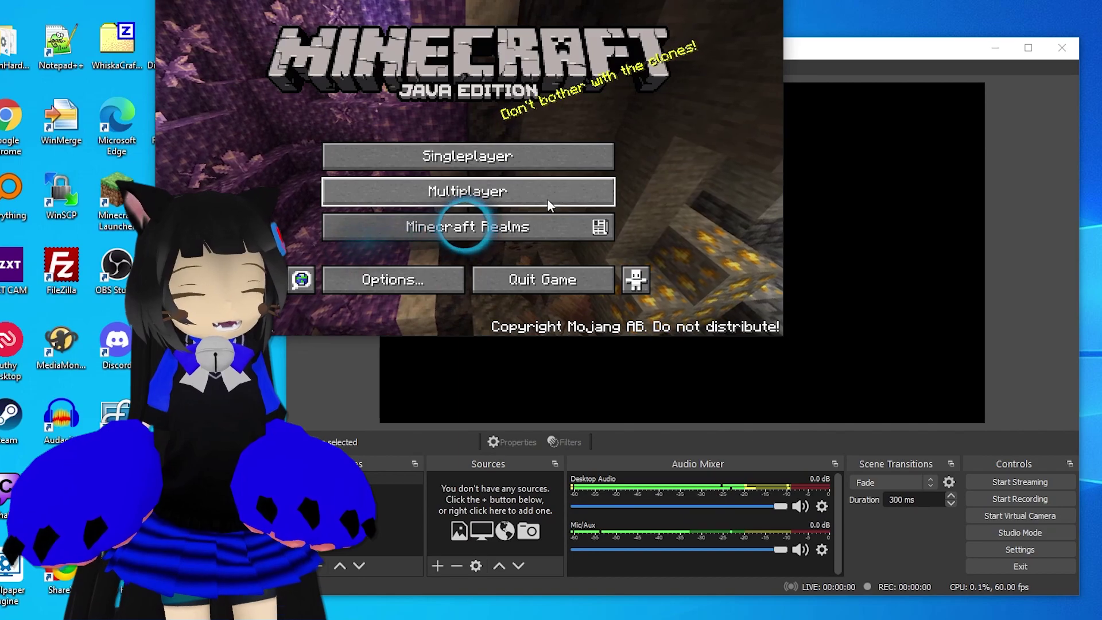
{"action": "left_click", "coordinate": [547, 374]}
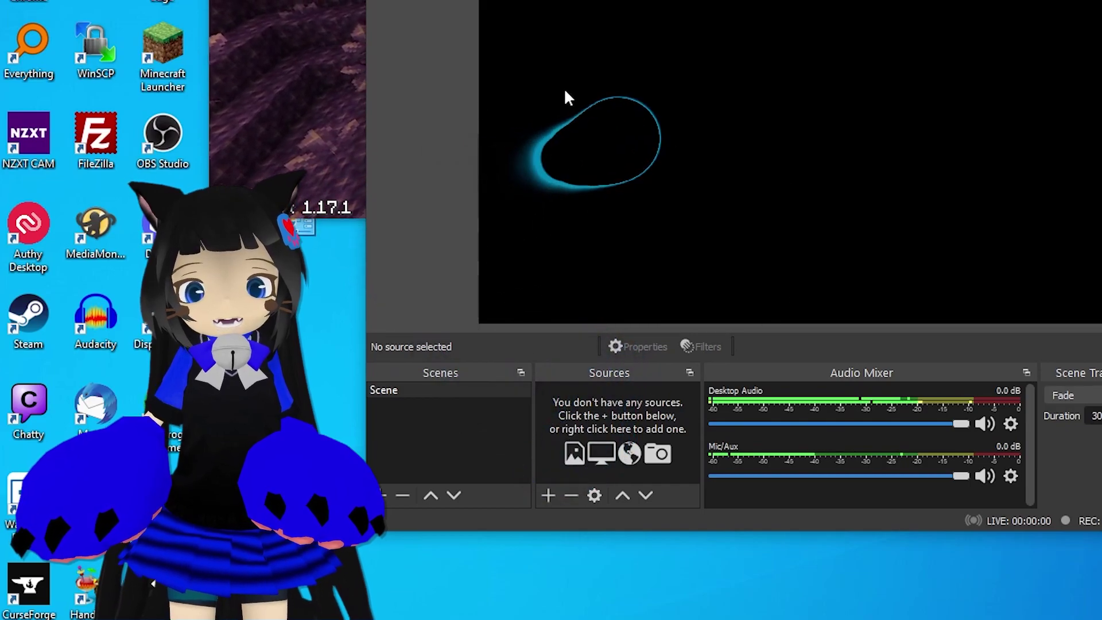
- Add a Game Capture source named 'Minecraft' to the scene
{"action": "left_click", "coordinate": [260, 87]}
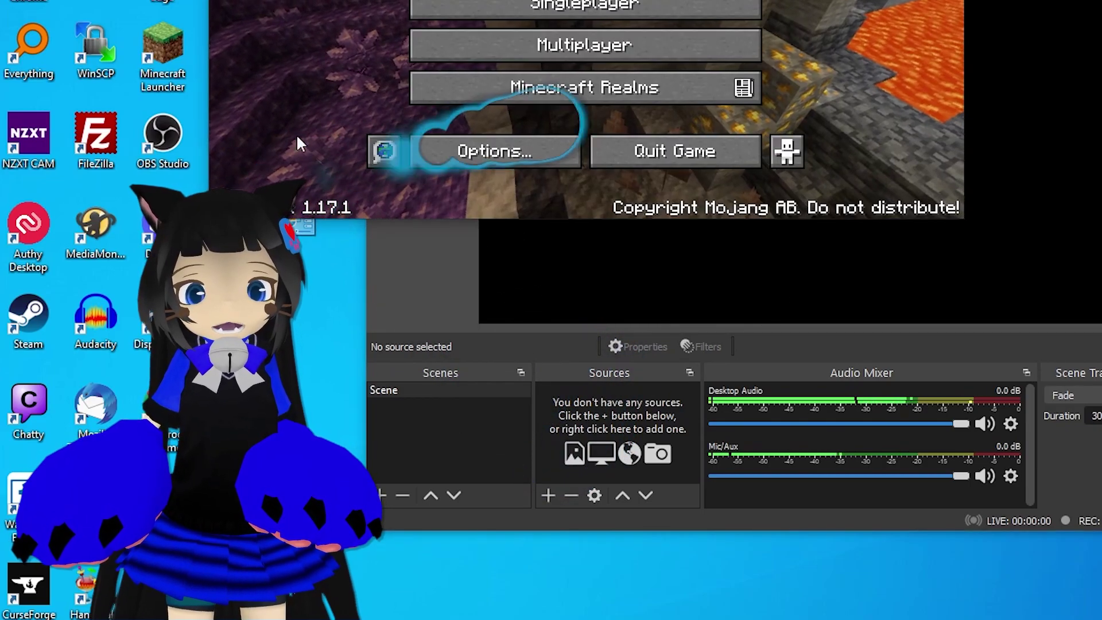
{"action": "left_click", "coordinate": [846, 263]}
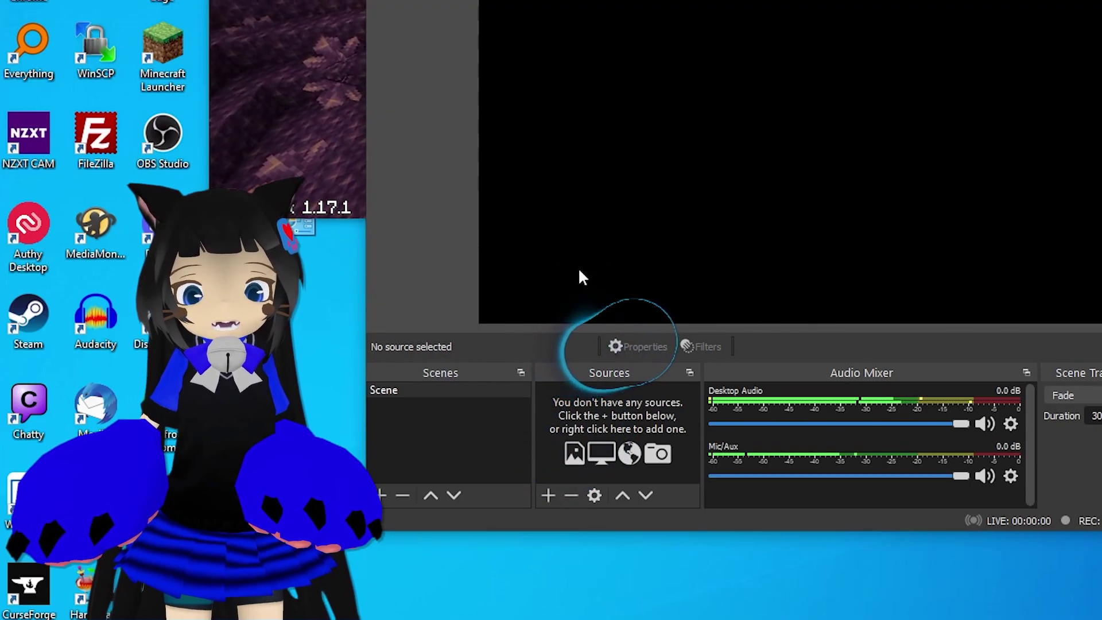
{"action": "left_click", "coordinate": [552, 492]}
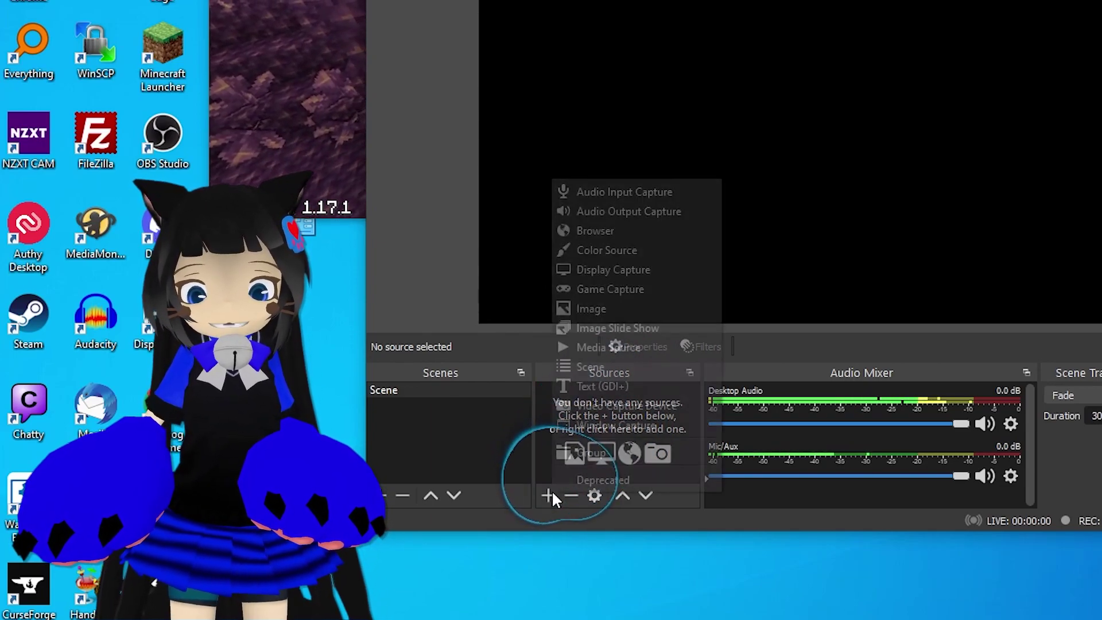
{"action": "left_click", "coordinate": [637, 287]}
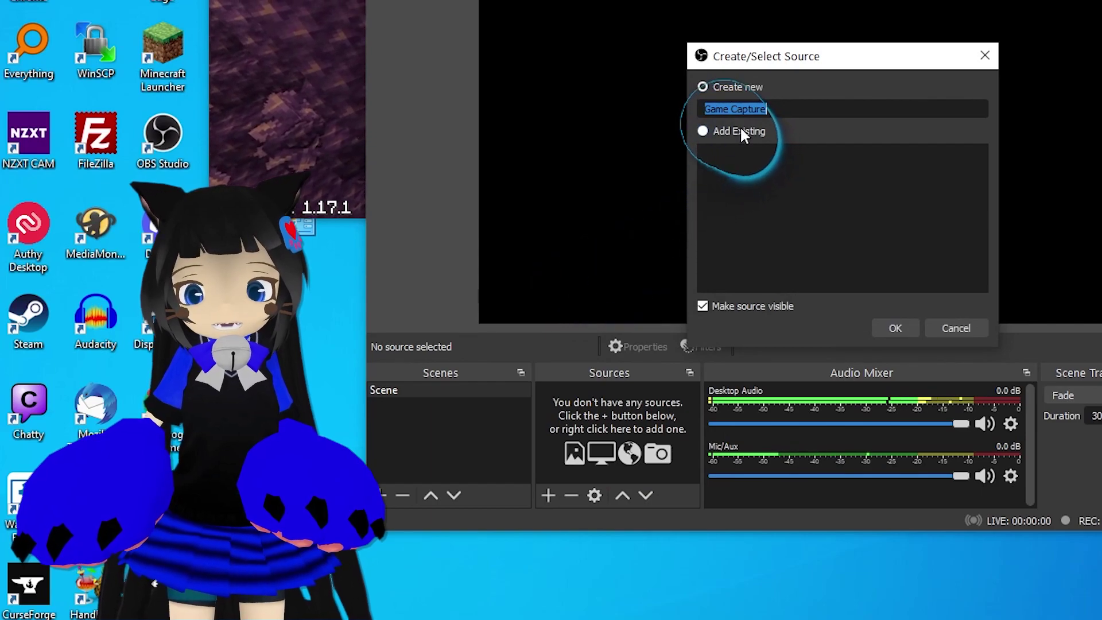
{"action": "type", "text": "Mine"}
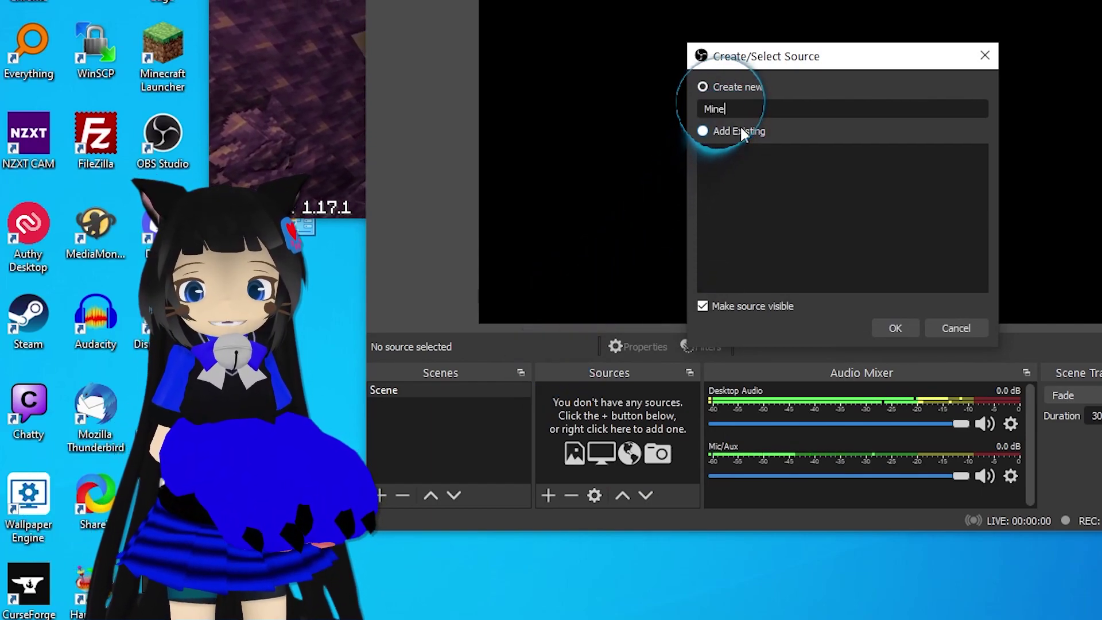
{"action": "type", "text": "craft"}
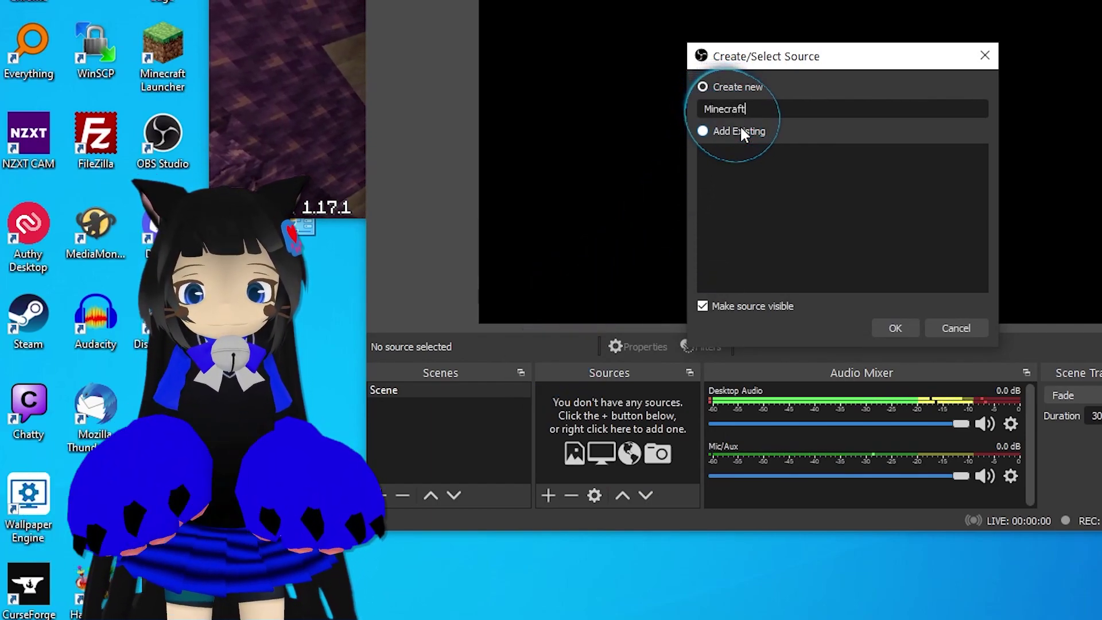
{"action": "left_click", "coordinate": [894, 327]}
- Set the source to capture the specific window '[javaw.exe]: Minecraft 1.17.1' and confirm with OK
{"action": "left_click", "coordinate": [607, 410]}
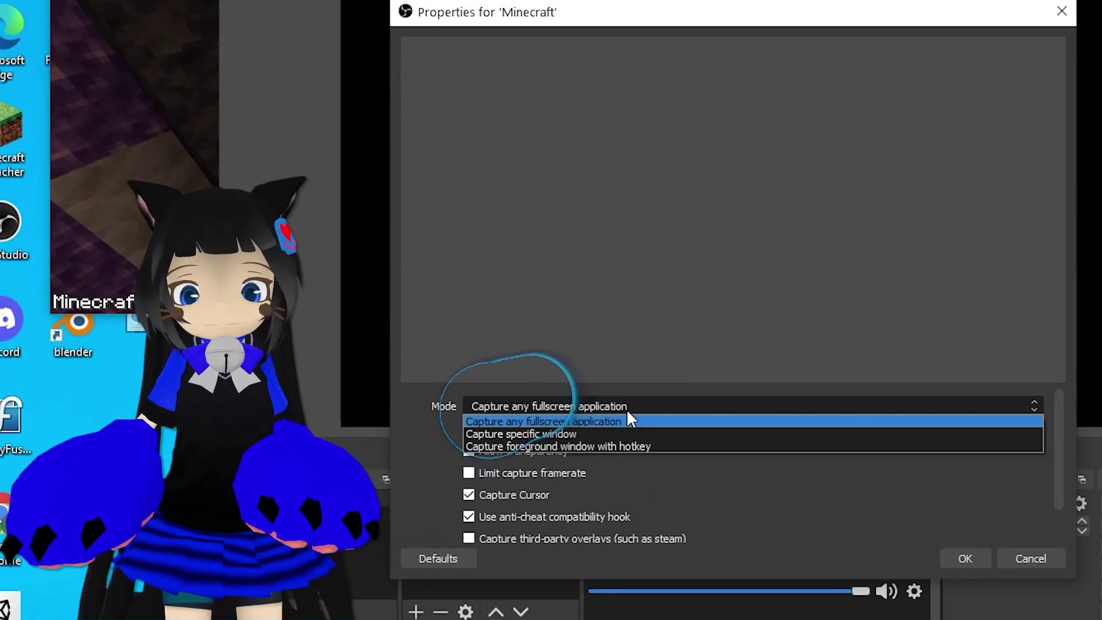
{"action": "left_click", "coordinate": [619, 433]}
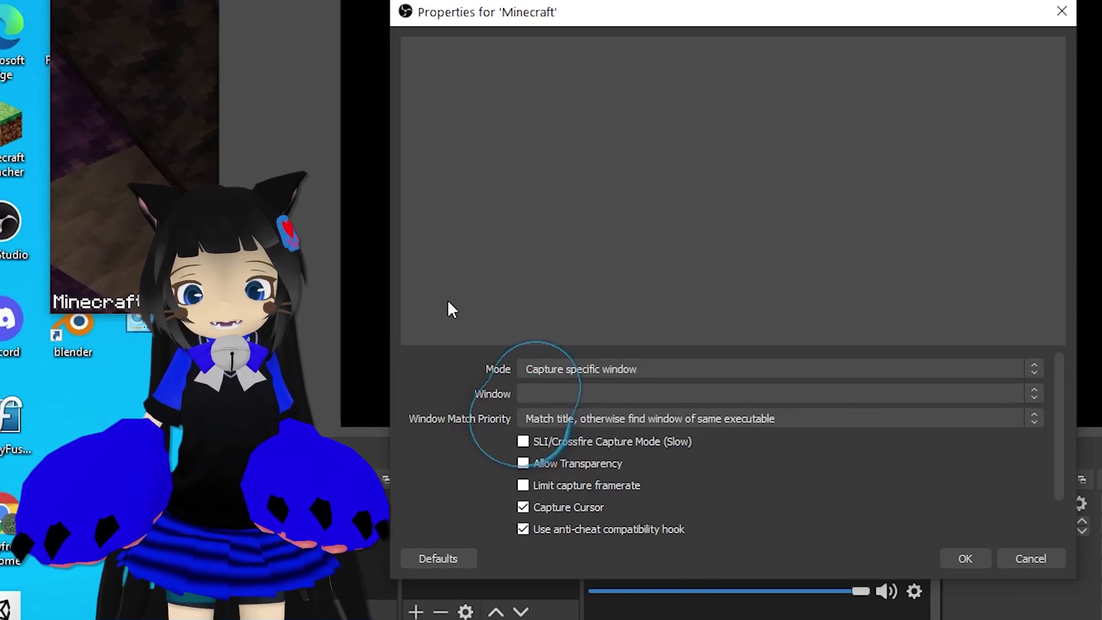
{"action": "left_click", "coordinate": [660, 369]}
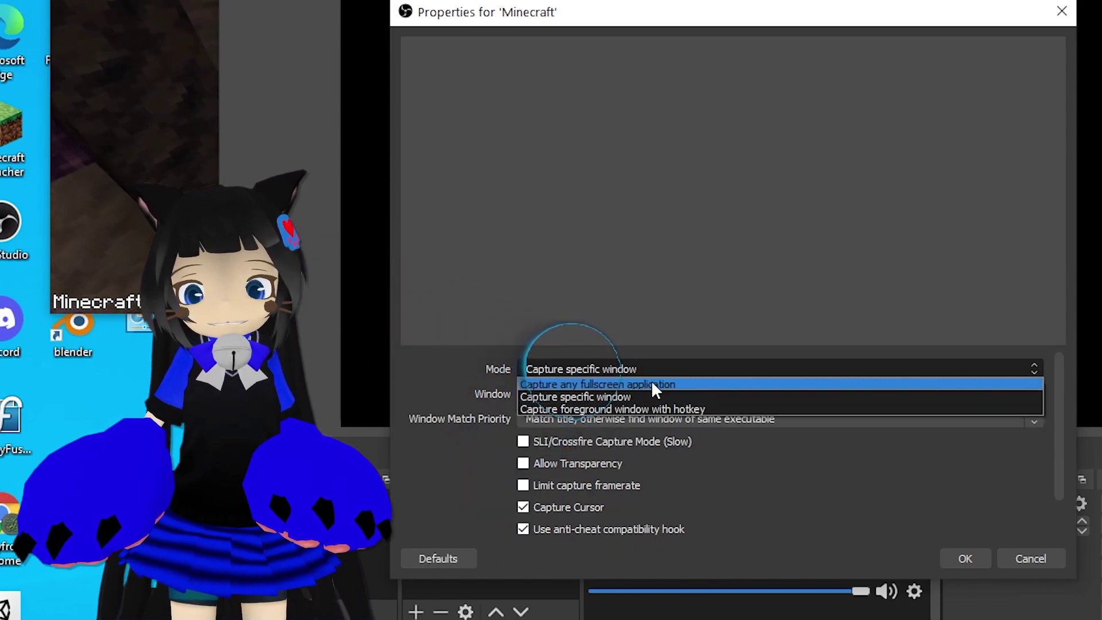
{"action": "left_click", "coordinate": [651, 380]}
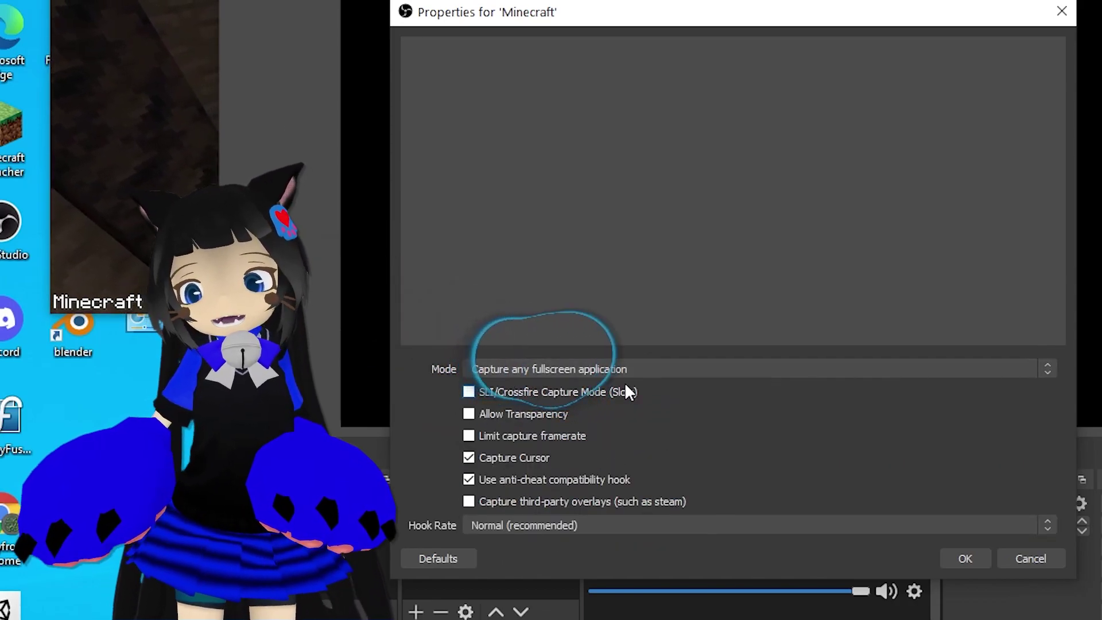
{"action": "left_click", "coordinate": [639, 368]}
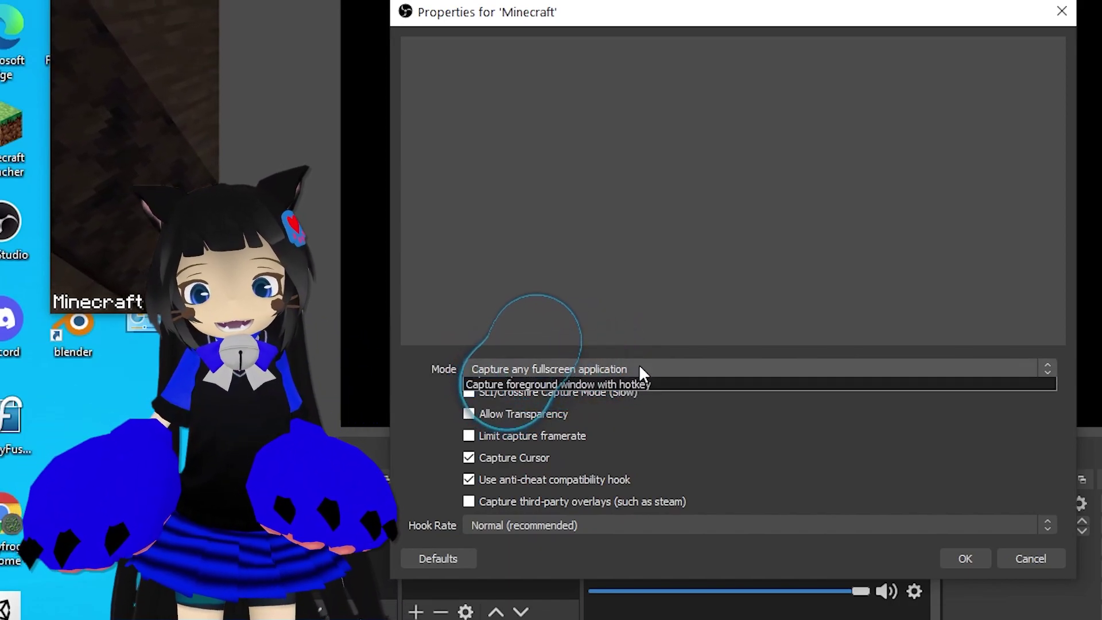
{"action": "left_click", "coordinate": [611, 400]}
{"action": "left_click", "coordinate": [620, 393]}
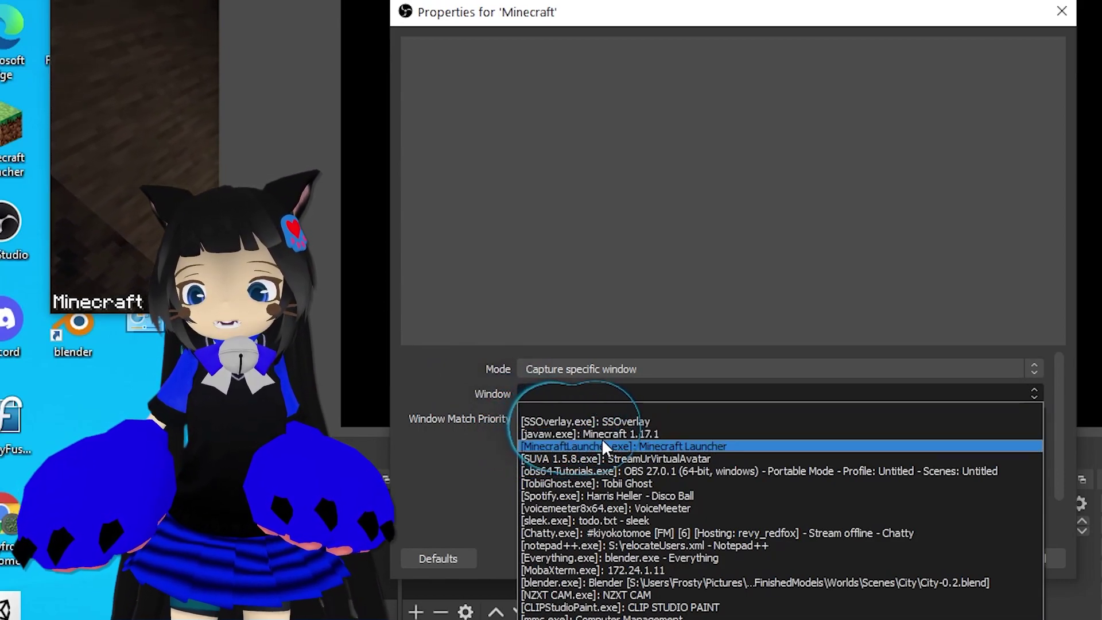
{"action": "left_click", "coordinate": [640, 433]}
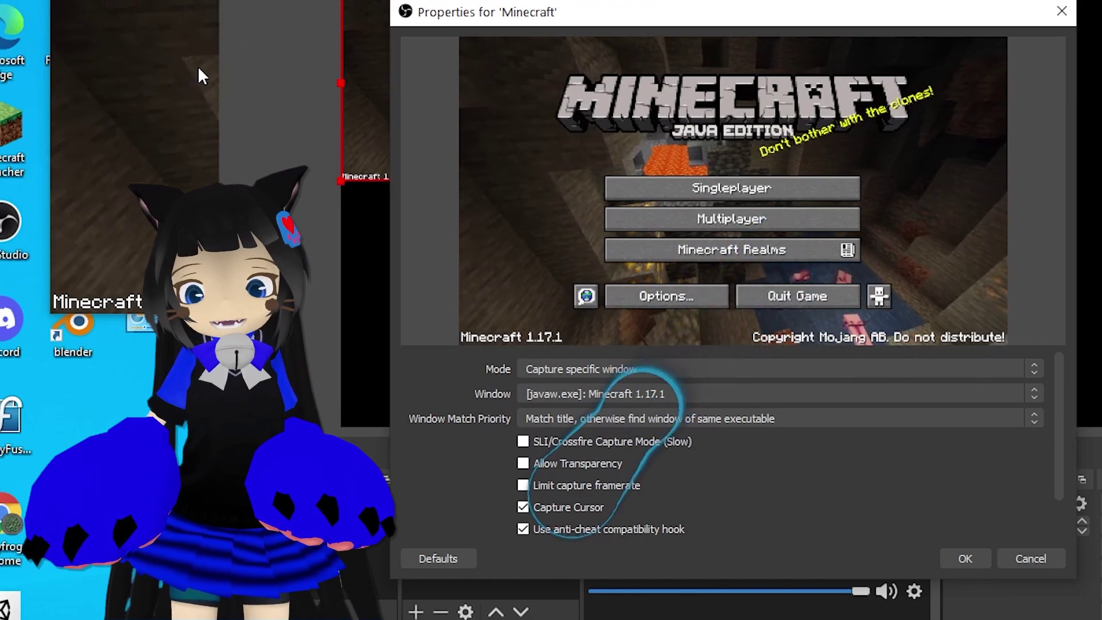
{"action": "left_click", "coordinate": [959, 559]}
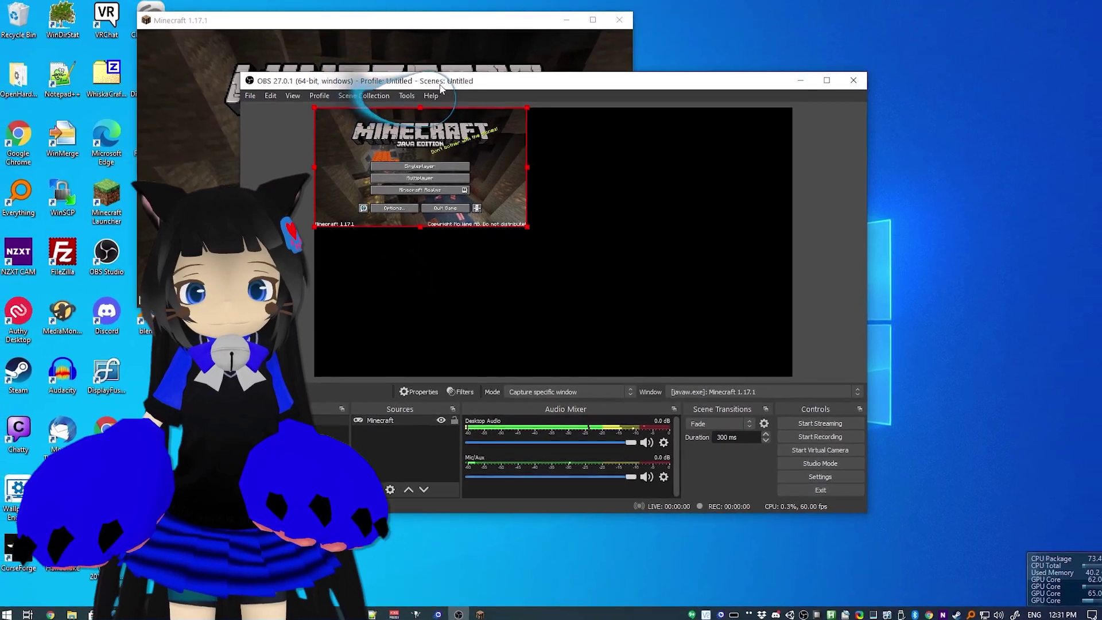
- Move the OBS and Minecraft windows apart, leaving the game on its title screen
{"action": "left_click_drag", "start_coordinate": [441, 87], "coordinate": [666, 99]}
{"action": "left_click_drag", "start_coordinate": [448, 22], "coordinate": [347, 233]}
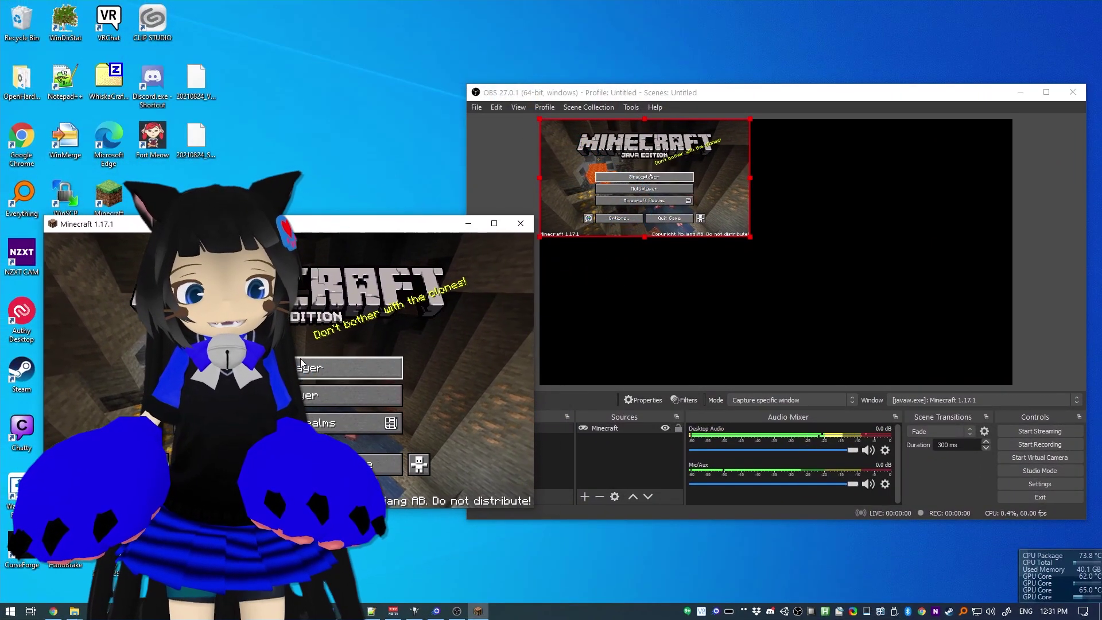
{"action": "left_click", "coordinate": [344, 372]}
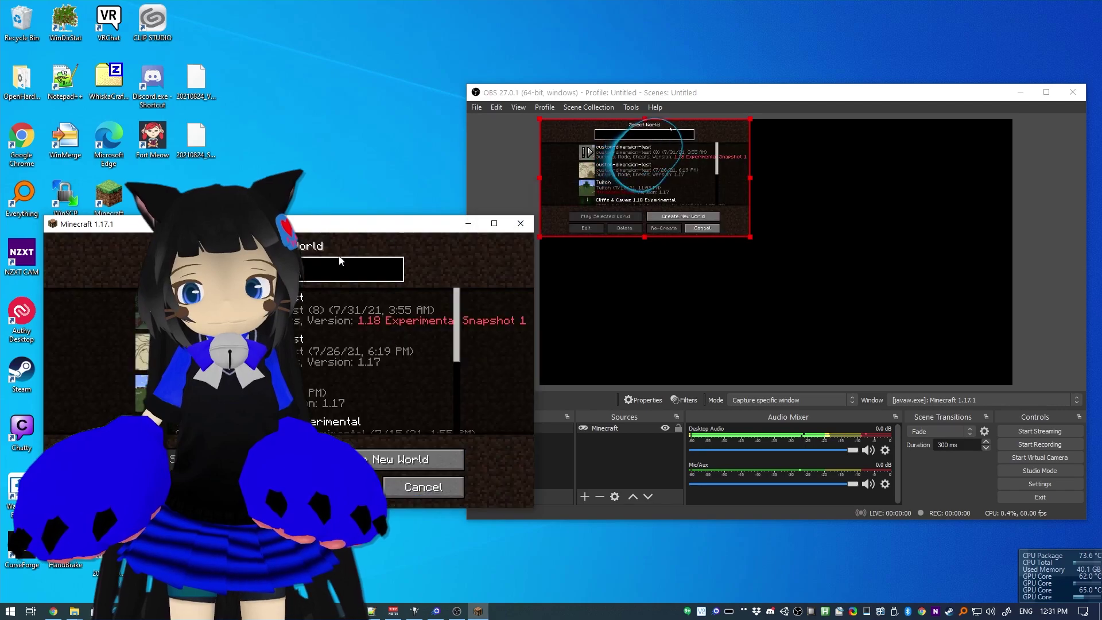
{"action": "left_click", "coordinate": [401, 489]}
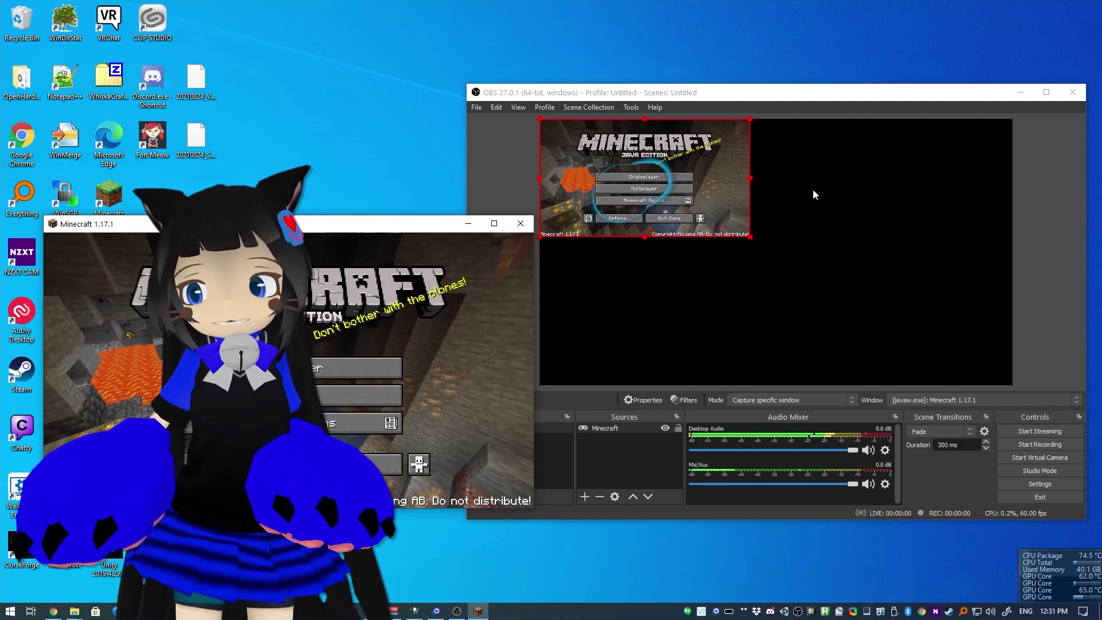
{"action": "left_click", "coordinate": [825, 97]}
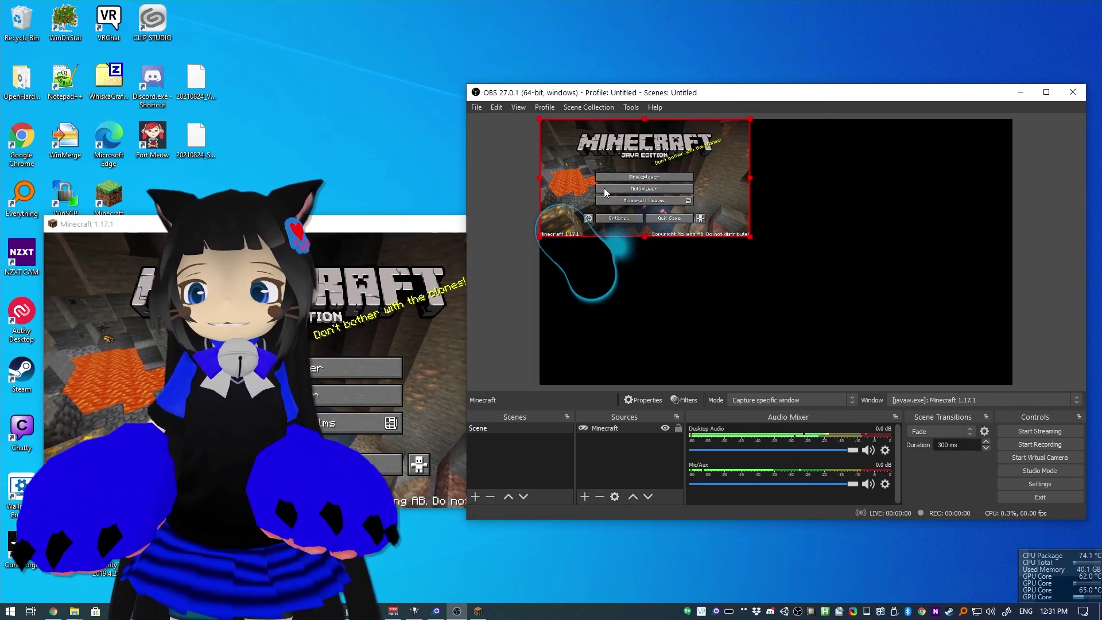
{"action": "left_click_drag", "start_coordinate": [747, 93], "coordinate": [692, 55]}
- Enlarge the Minecraft window from its corner and select the Minecraft source in the preview
{"action": "left_click", "coordinate": [454, 321]}
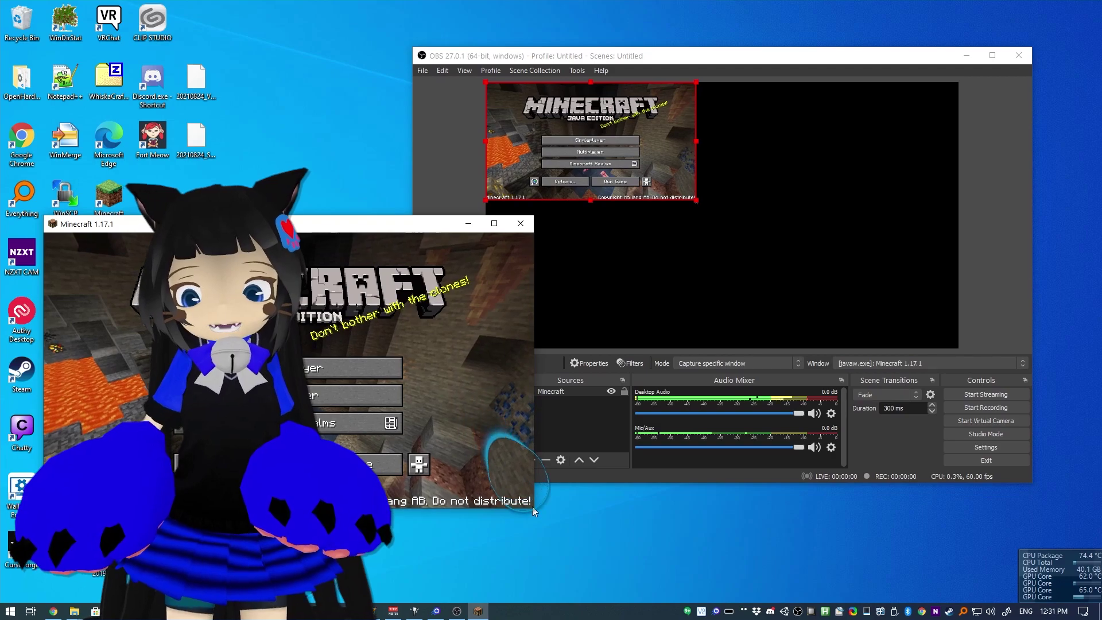
{"action": "left_click_drag", "start_coordinate": [530, 509], "coordinate": [690, 575]}
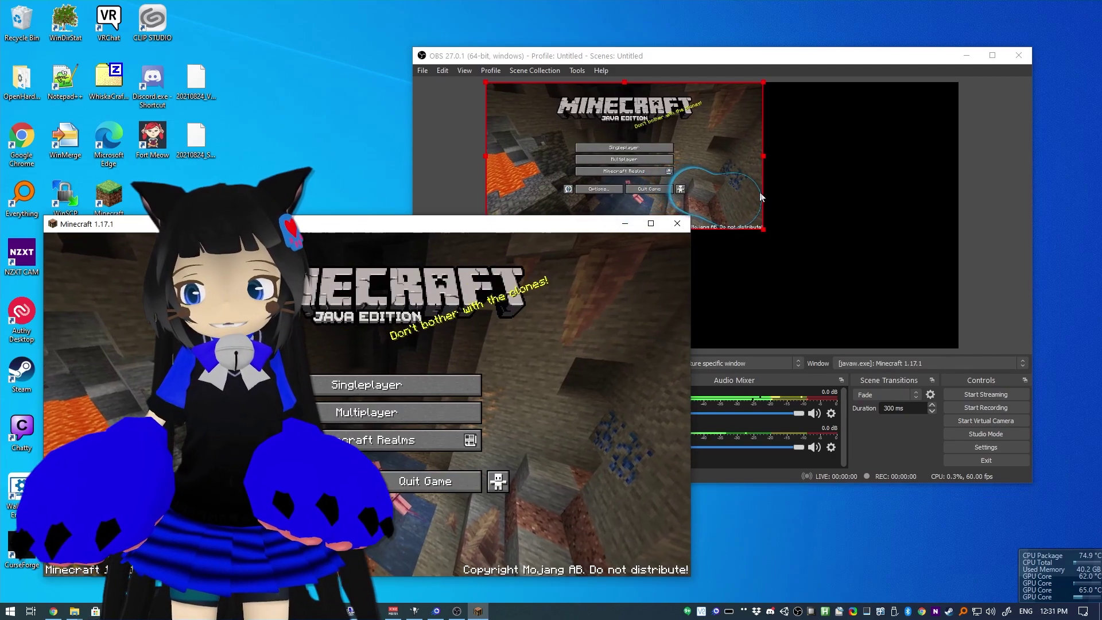
{"action": "left_click", "coordinate": [976, 263]}
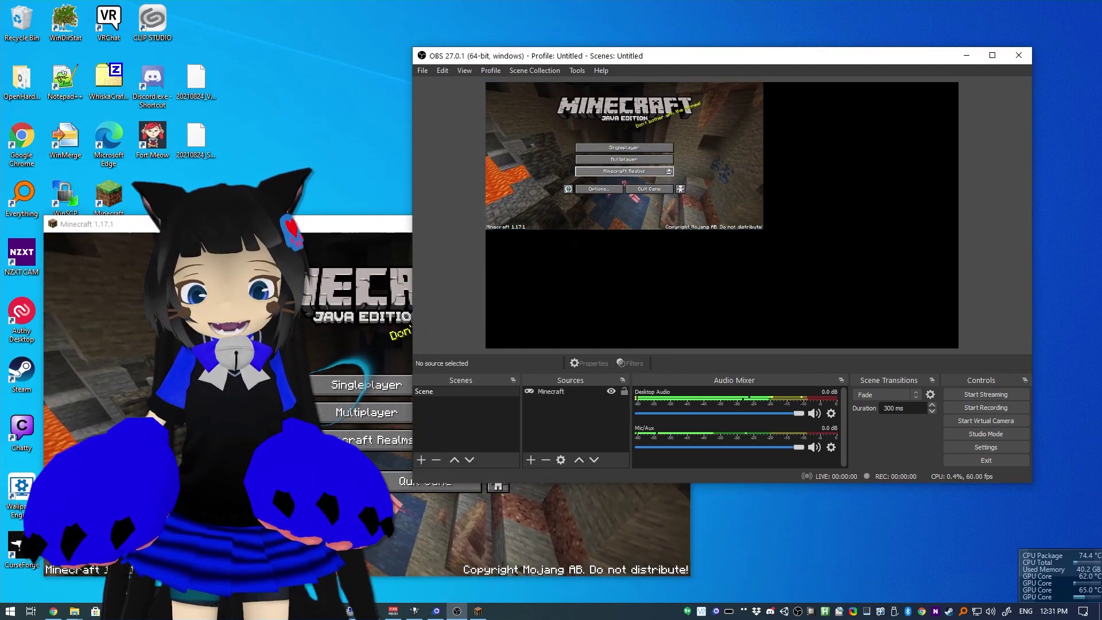
{"action": "key", "text": "alt+Tab"}
{"action": "left_click_drag", "start_coordinate": [617, 224], "coordinate": [601, 148]}
{"action": "key", "text": "alt+Tab"}
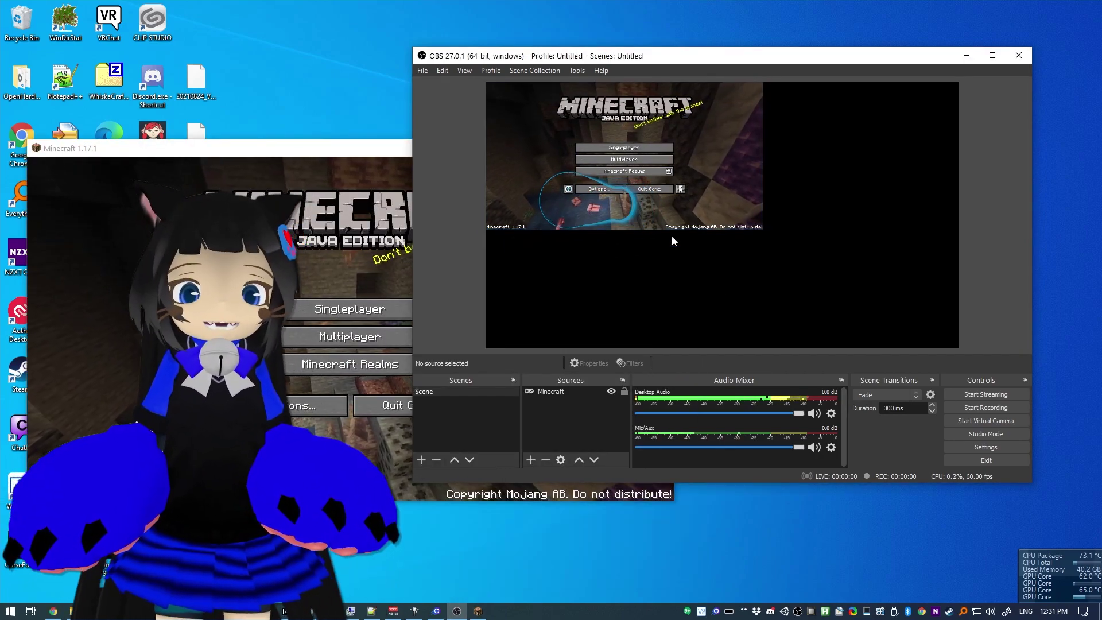
{"action": "left_click", "coordinate": [604, 210]}
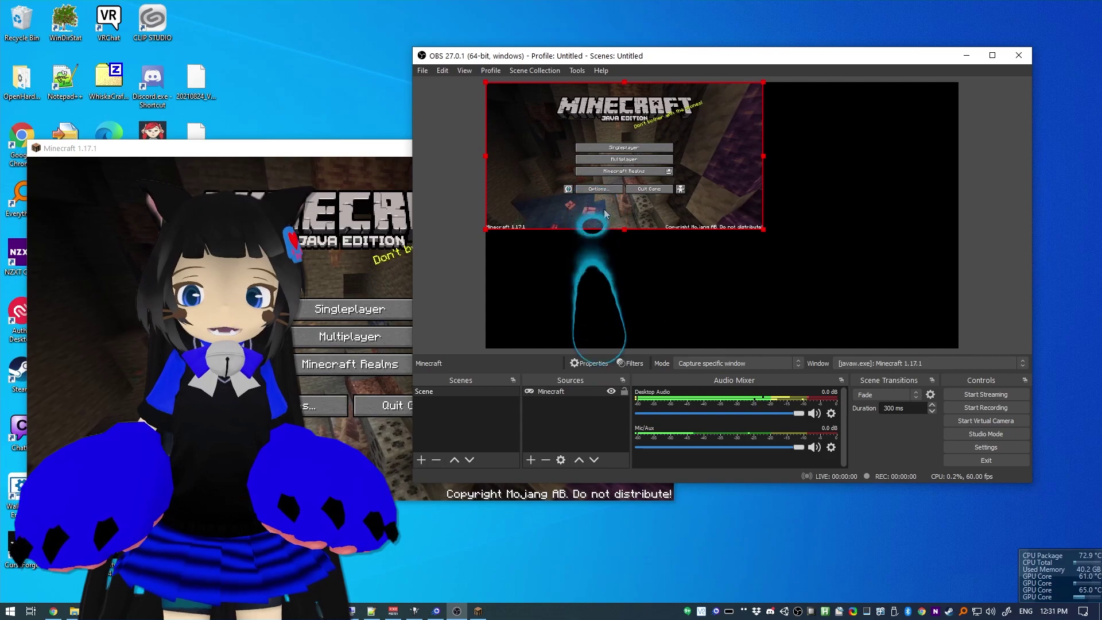
- Apply Transform > Fit to screen to the Minecraft capture so it fills the canvas
{"action": "right_click", "coordinate": [642, 200]}
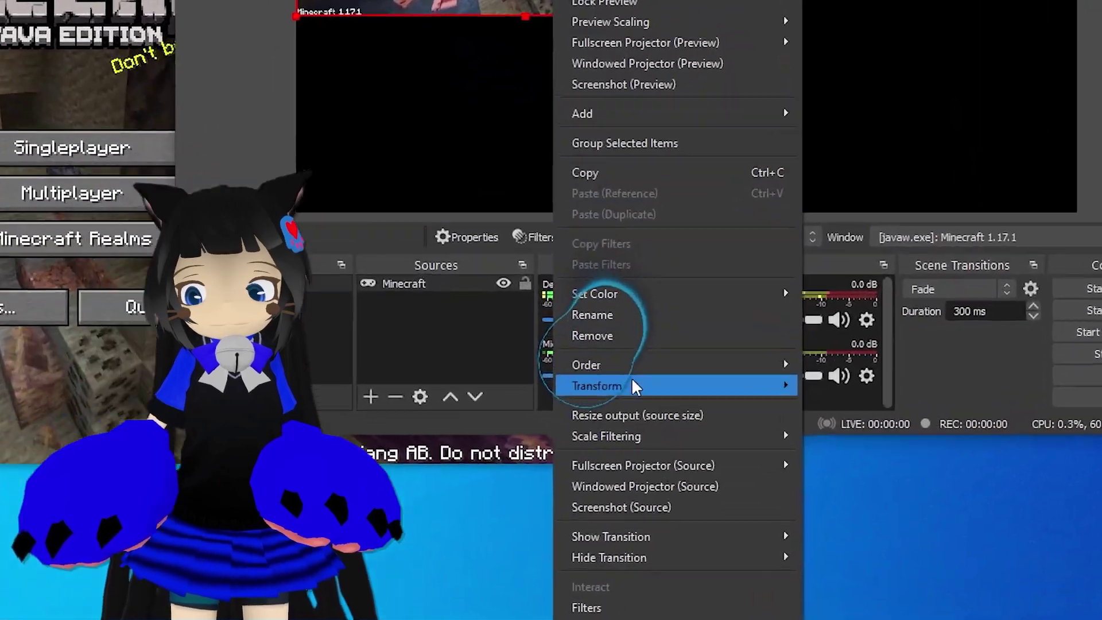
{"action": "mouse_move", "coordinate": [688, 449]}
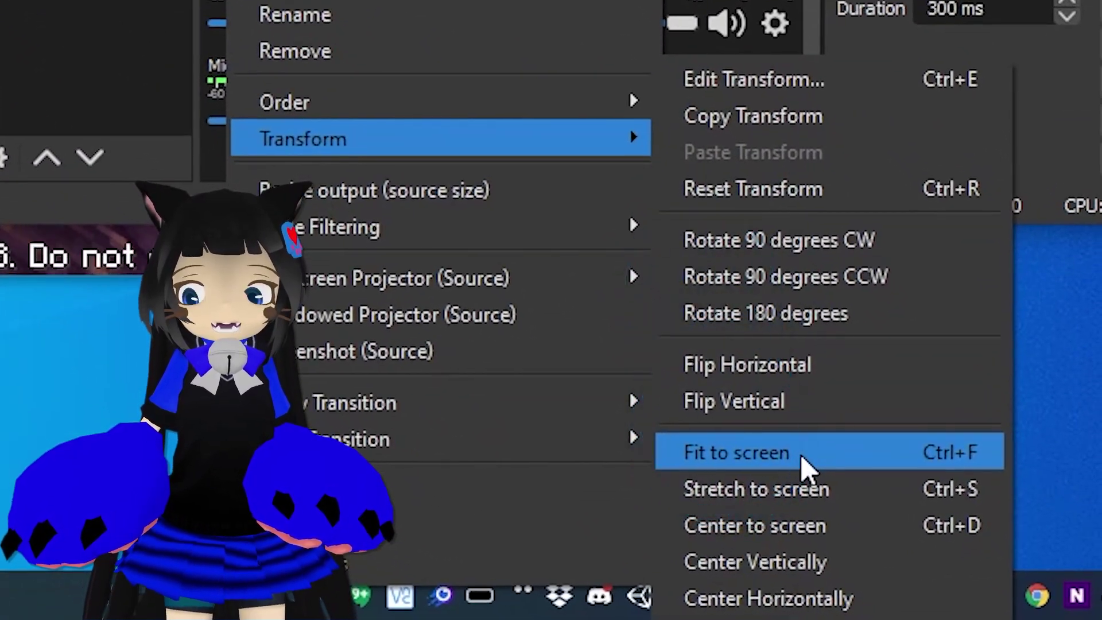
{"action": "left_click", "coordinate": [804, 454]}
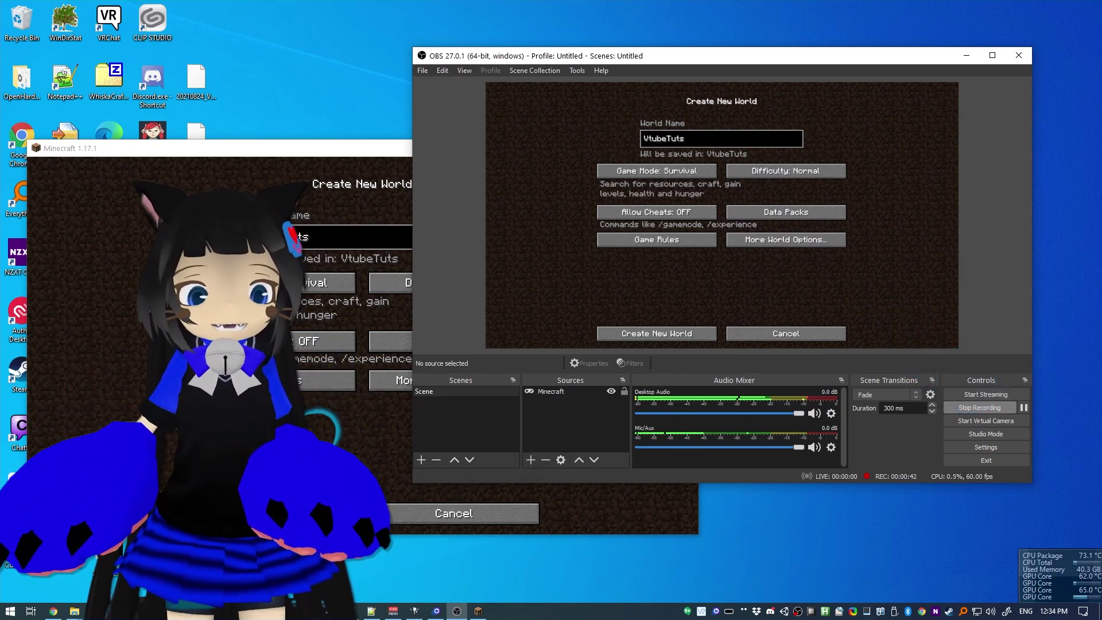
- Play briefly in the new Minecraft world, pause with Esc, and stop the test recording
{"action": "key", "text": "alt+Tab"}
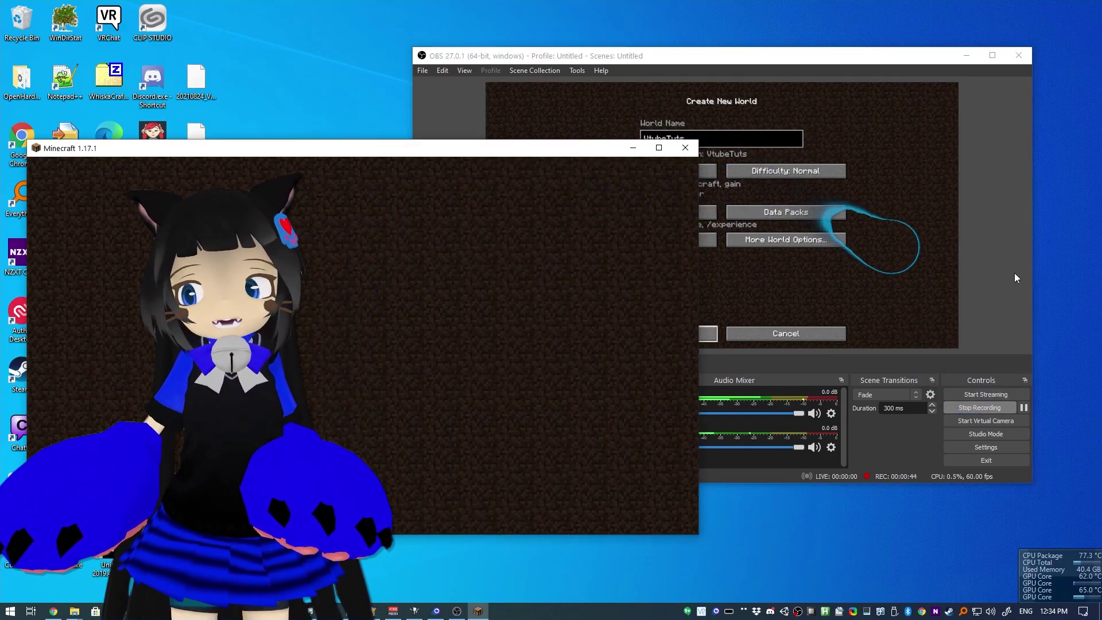
{"action": "left_click", "coordinate": [1005, 273]}
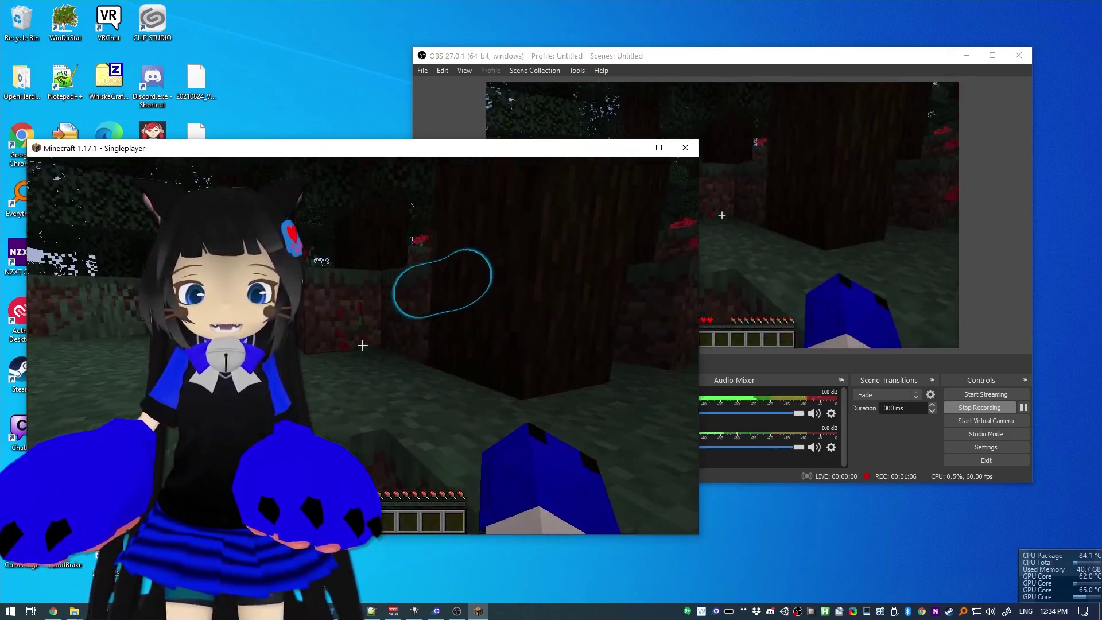
{"action": "key", "text": "Escape"}
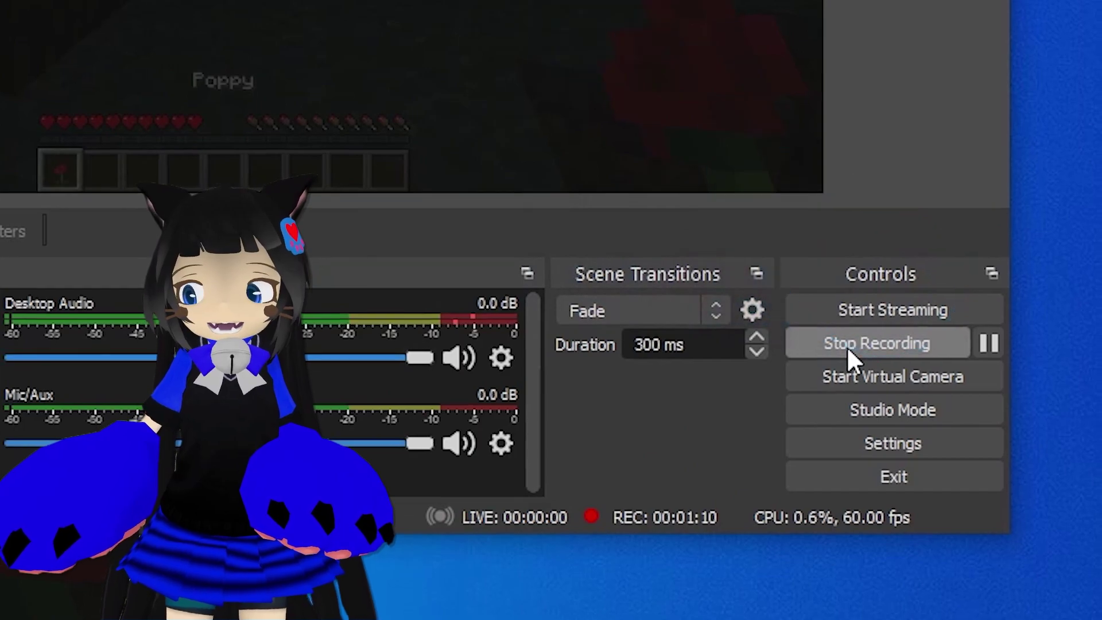
{"action": "left_click", "coordinate": [846, 346]}
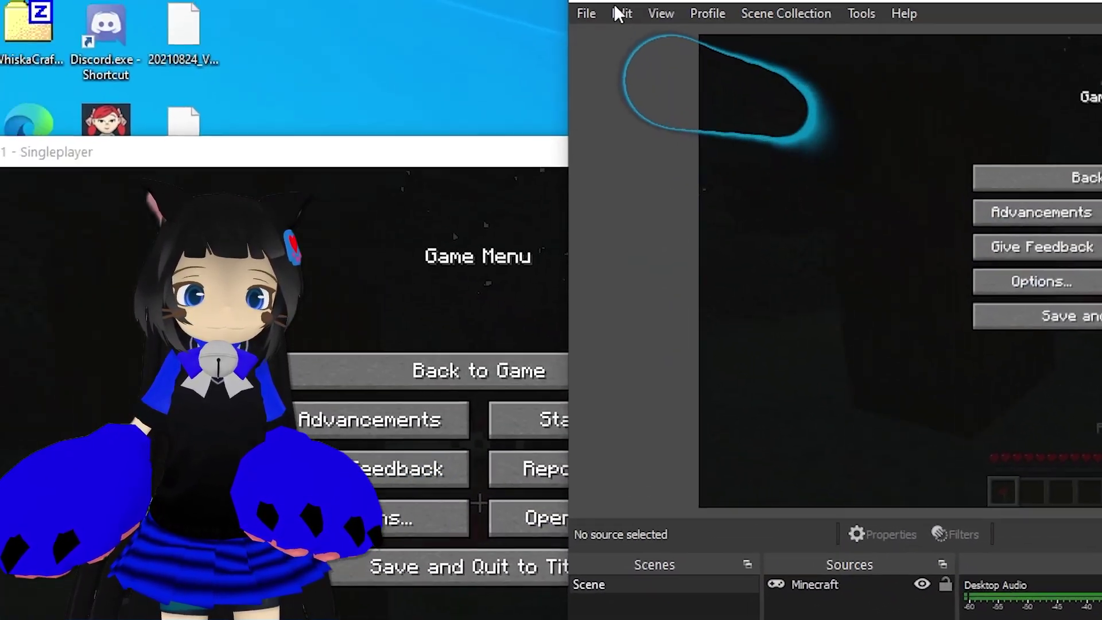
- Use File > Show Recordings to open the Videos folder holding the test recording
{"action": "left_click", "coordinate": [626, 31]}
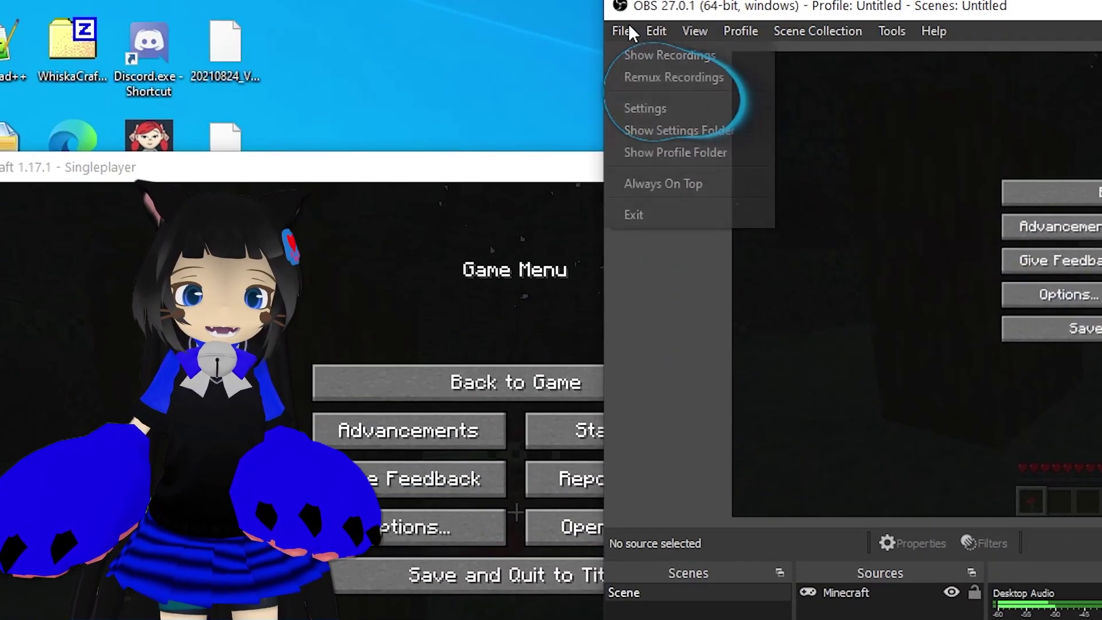
{"action": "left_click", "coordinate": [675, 55]}
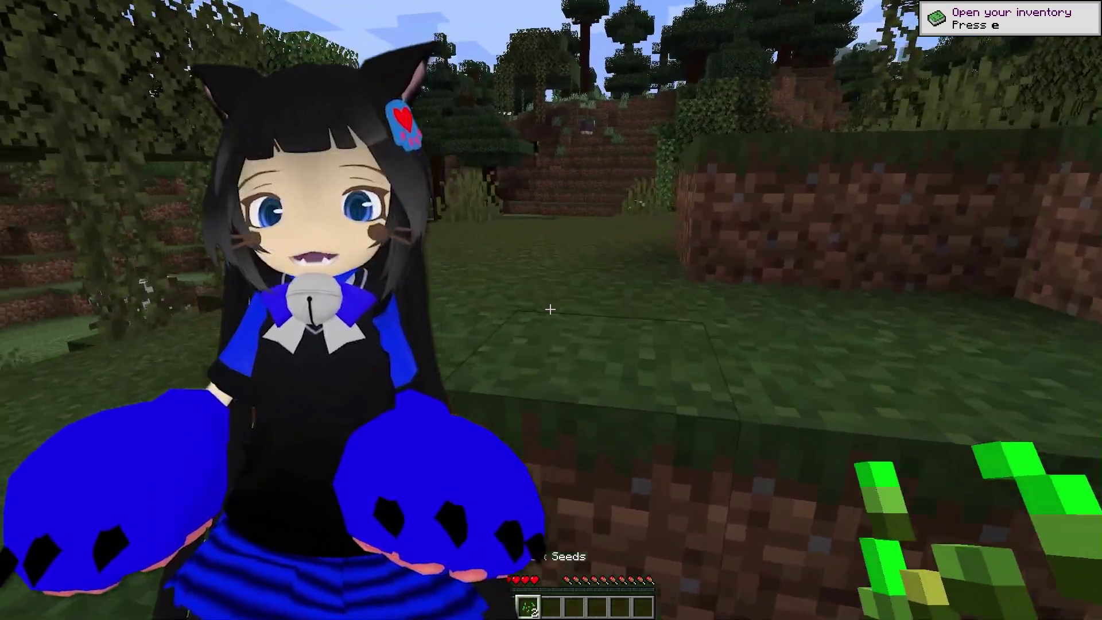
- Walk forward under the tree canopy, out toward the grassy hillside, then into the darker forest
{"action": "scroll", "coordinate": [550, 310], "scroll_direction": "down", "scroll_amount": 1}
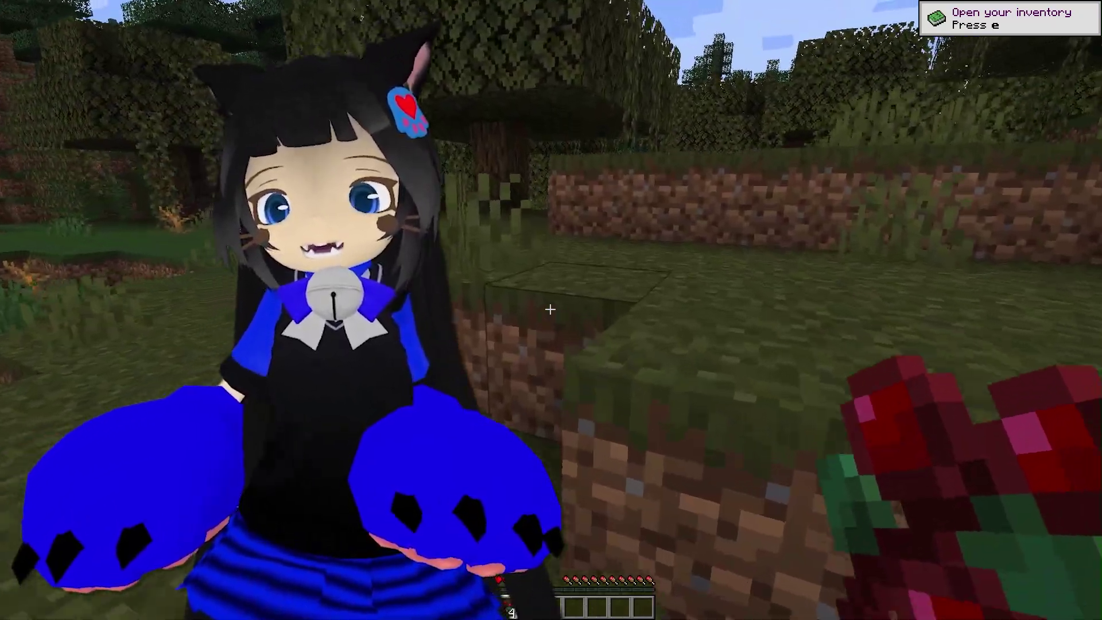
{"action": "key", "text": "w"}
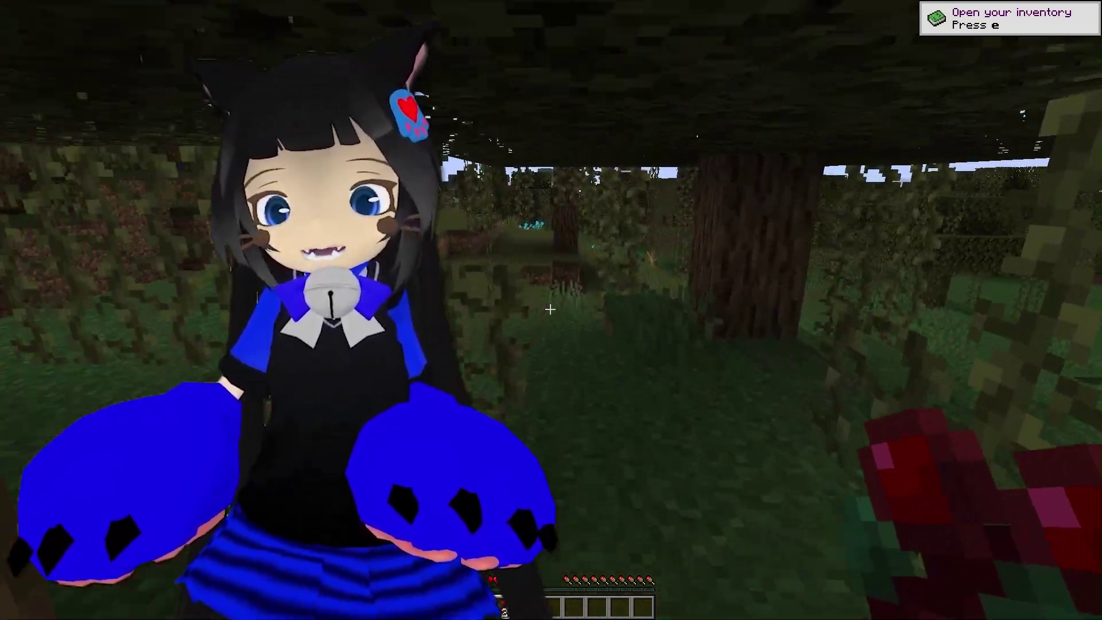
{"action": "key", "text": "w"}
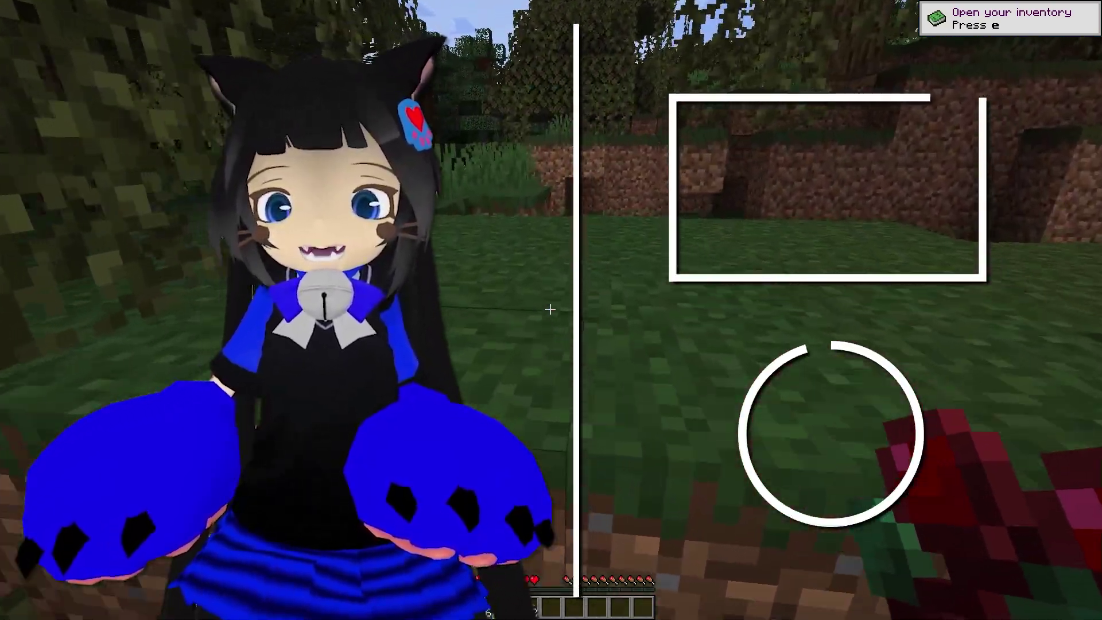
{"action": "key", "text": "w"}
{"action": "key", "text": "w"}
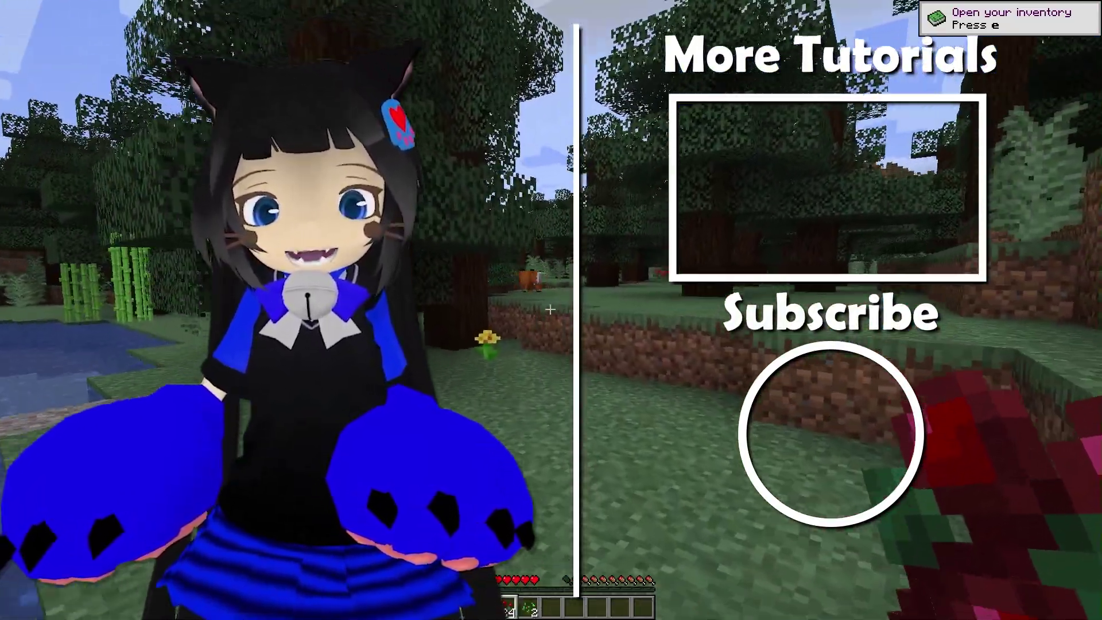
{"action": "key", "text": "w"}
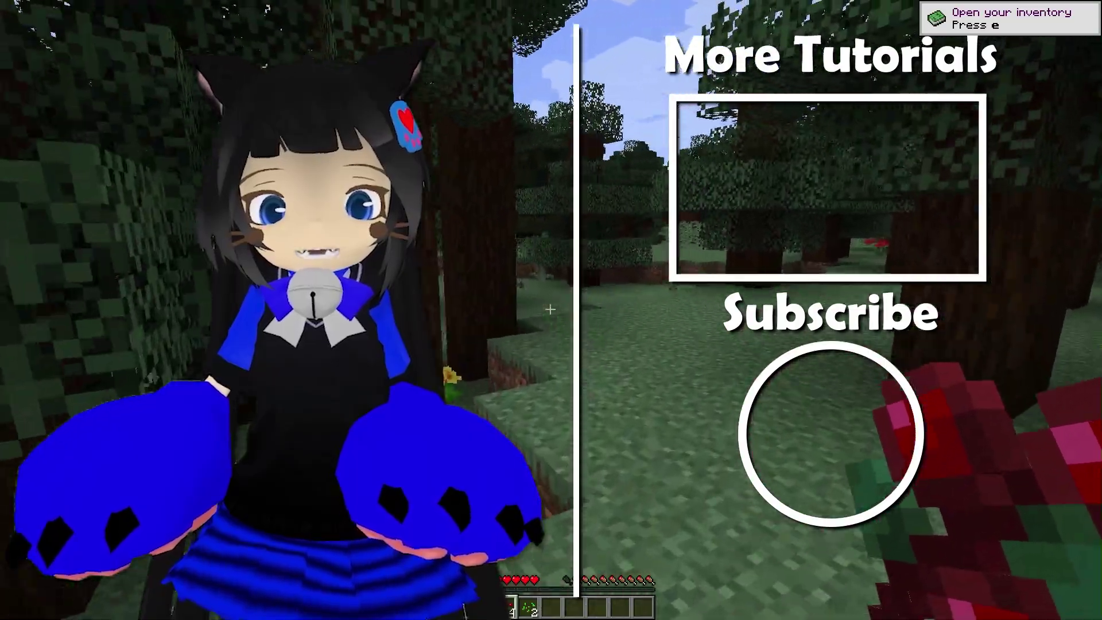